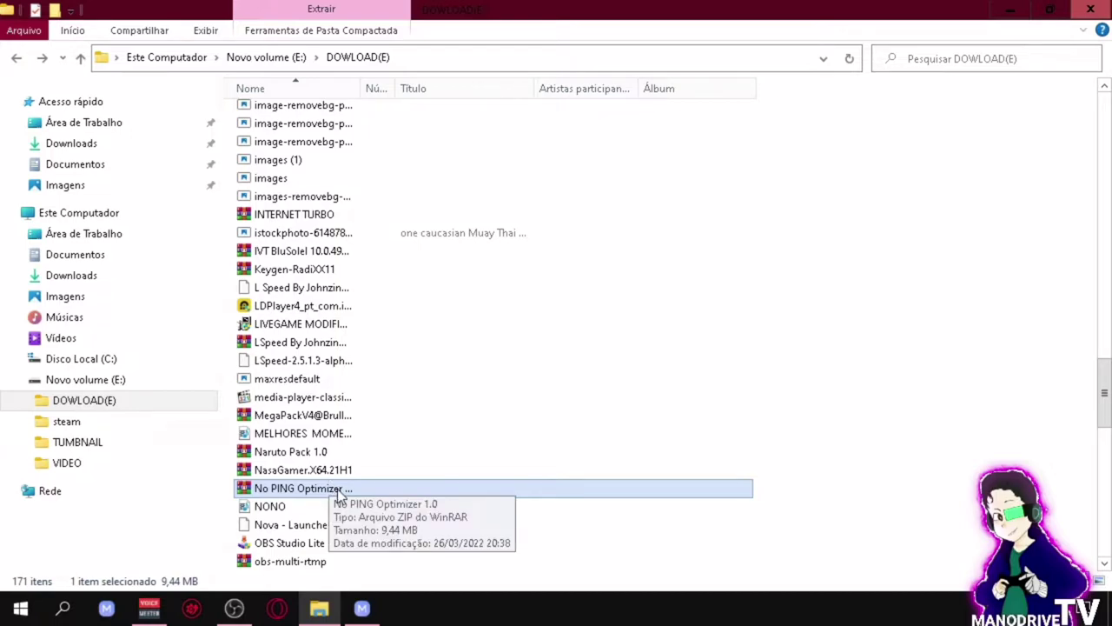
Step: Extract the No PING Optimizer 1.0 archive in place with WinRAR, entering the archive password
{"action": "right_click", "coordinate": [339, 493]}
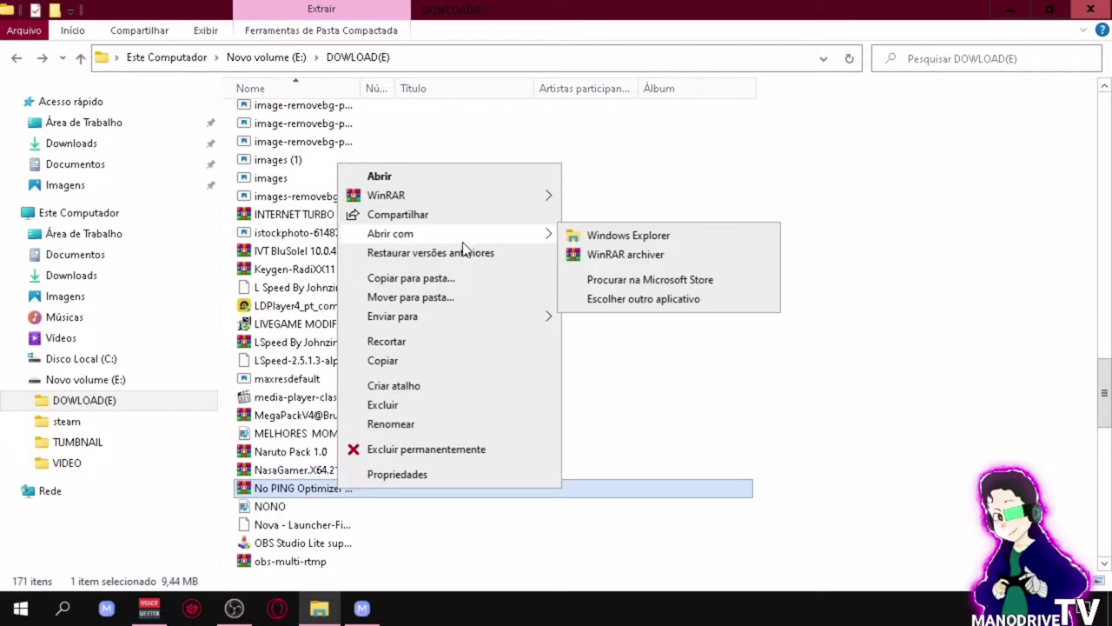
{"action": "mouse_move", "coordinate": [539, 194]}
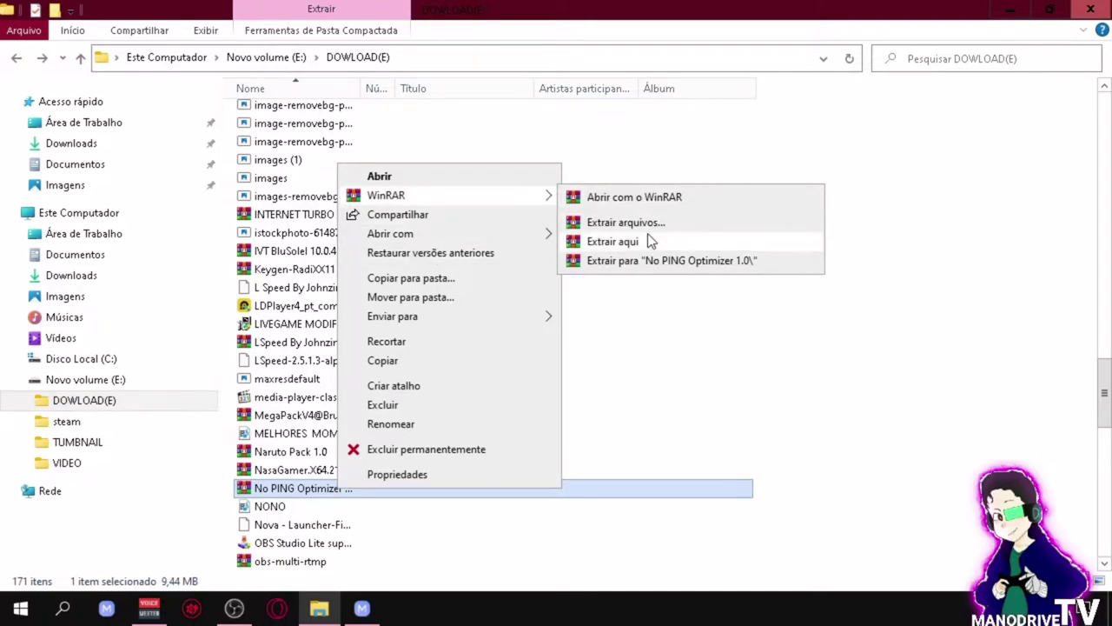
{"action": "left_click", "coordinate": [647, 239]}
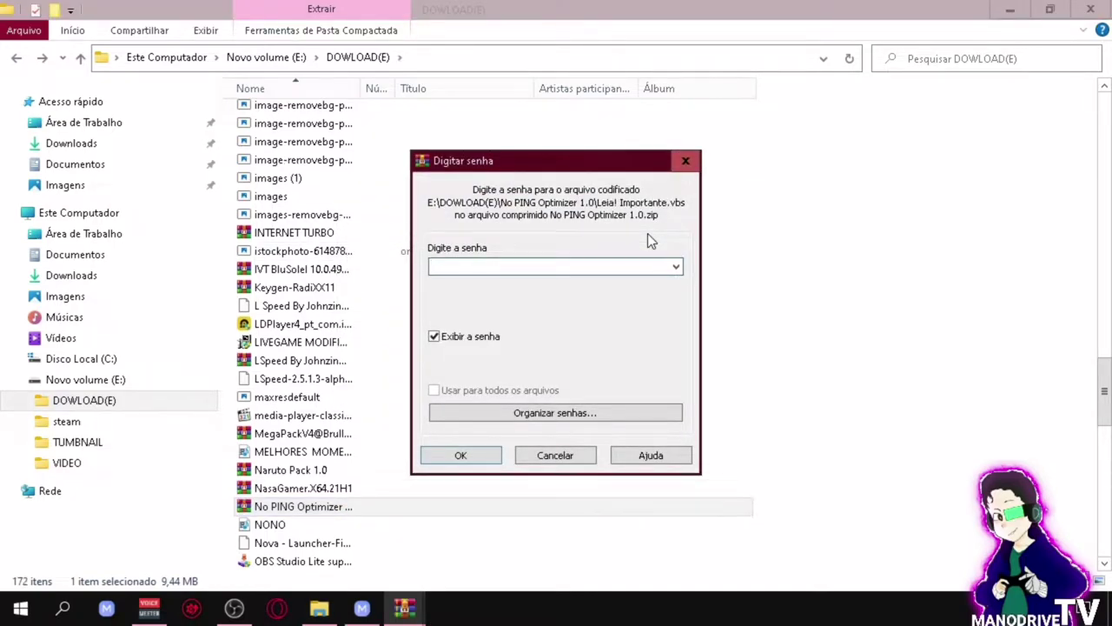
{"action": "type", "text": "1234"}
{"action": "left_click", "coordinate": [478, 458]}
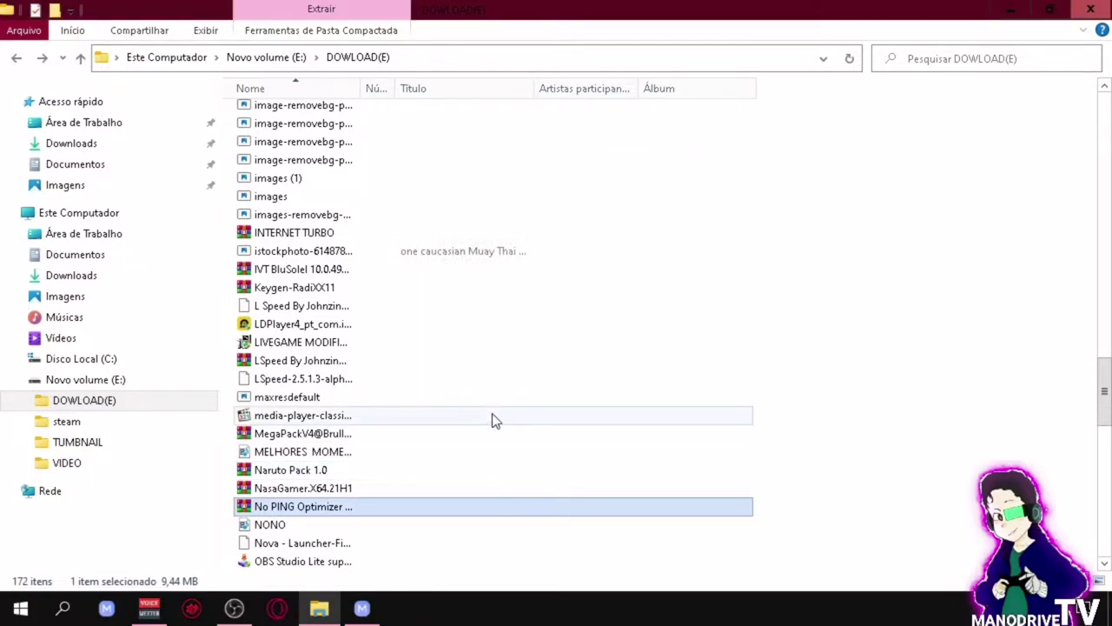
{"action": "scroll", "coordinate": [613, 284], "scroll_direction": "up", "scroll_amount": 6}
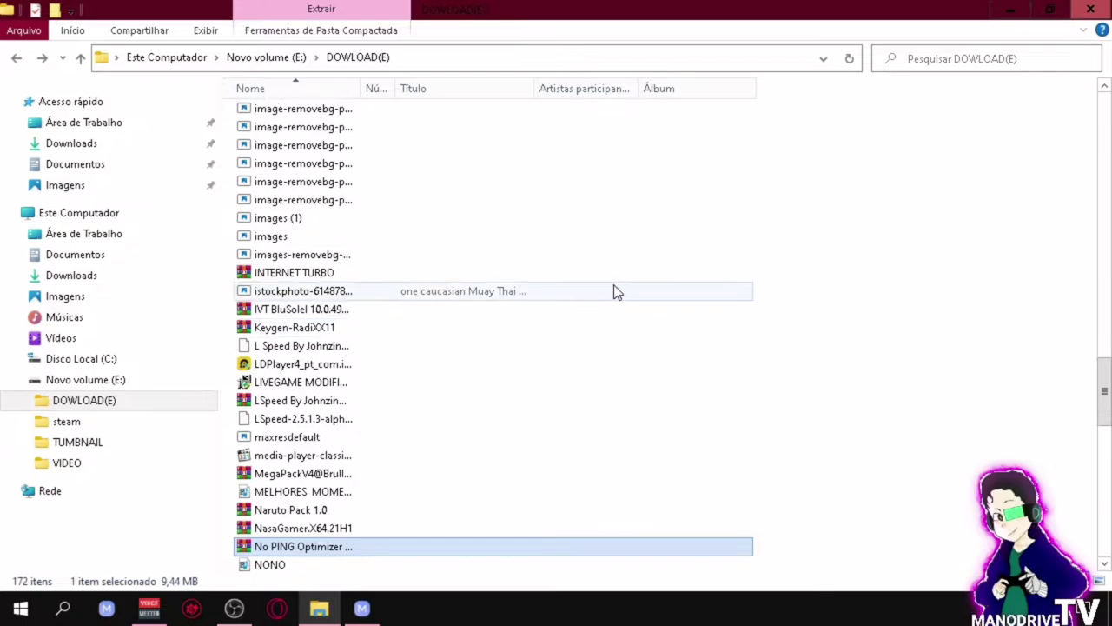
{"action": "scroll", "coordinate": [611, 328], "scroll_direction": "up", "scroll_amount": 12}
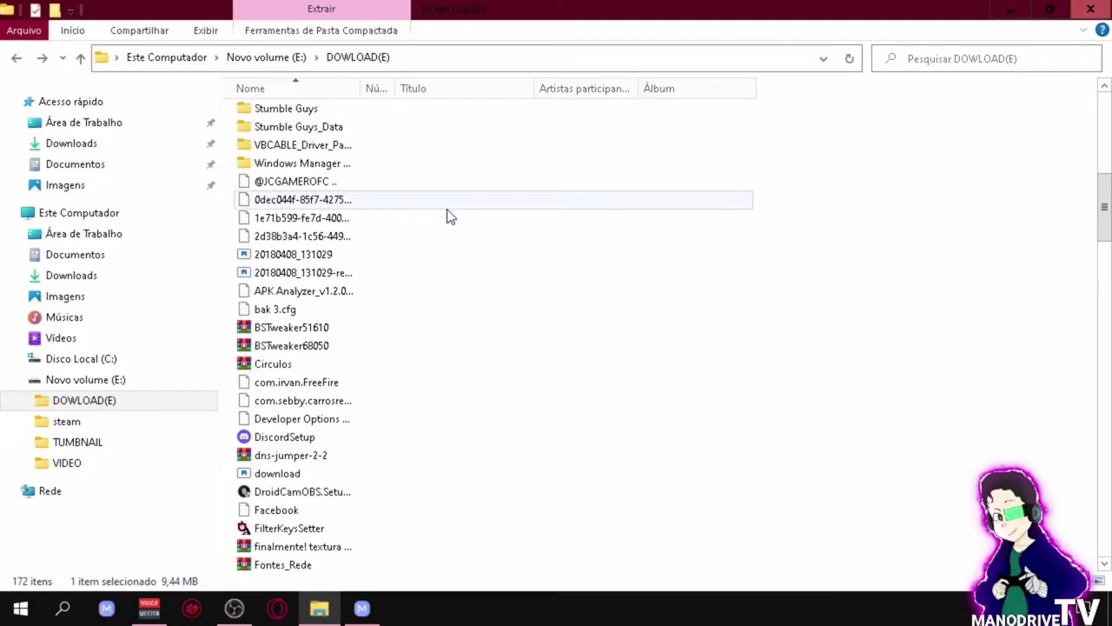
{"action": "scroll", "coordinate": [440, 208], "scroll_direction": "up", "scroll_amount": 5}
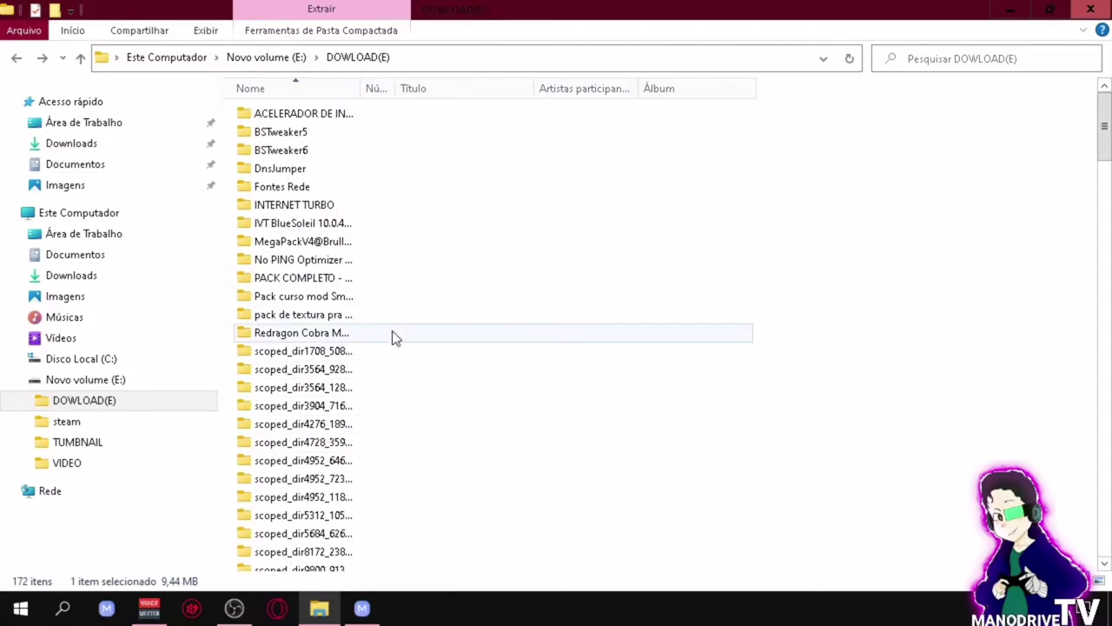
Step: Open the No PING Optimizer 1.0 folder, read the Leia! Importante messages, and launch the installer
{"action": "double_click", "coordinate": [335, 259]}
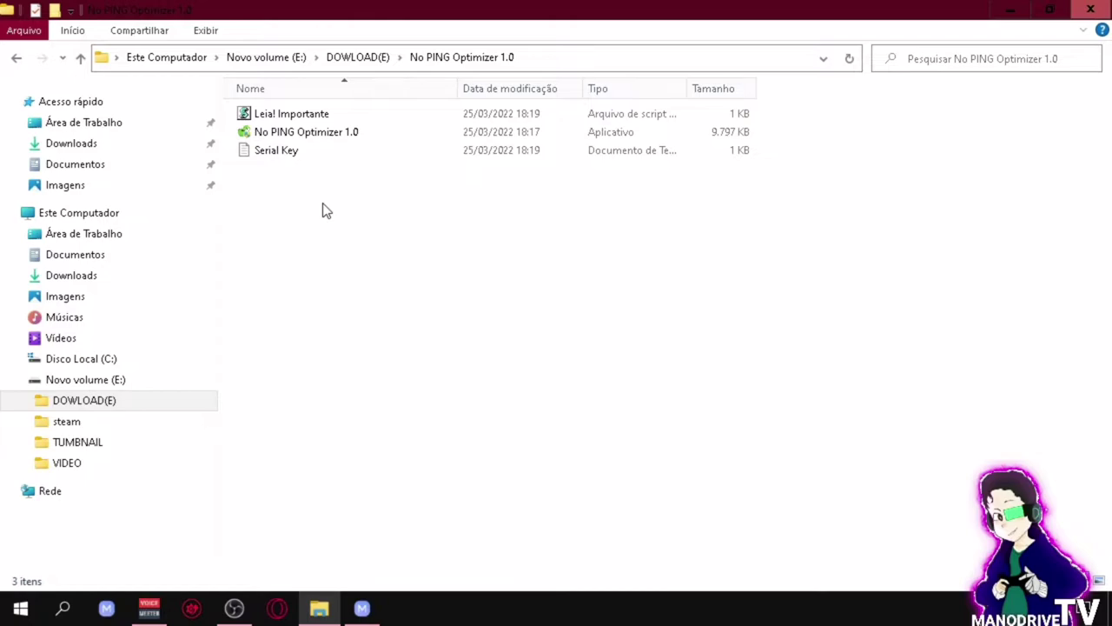
{"action": "double_click", "coordinate": [298, 117]}
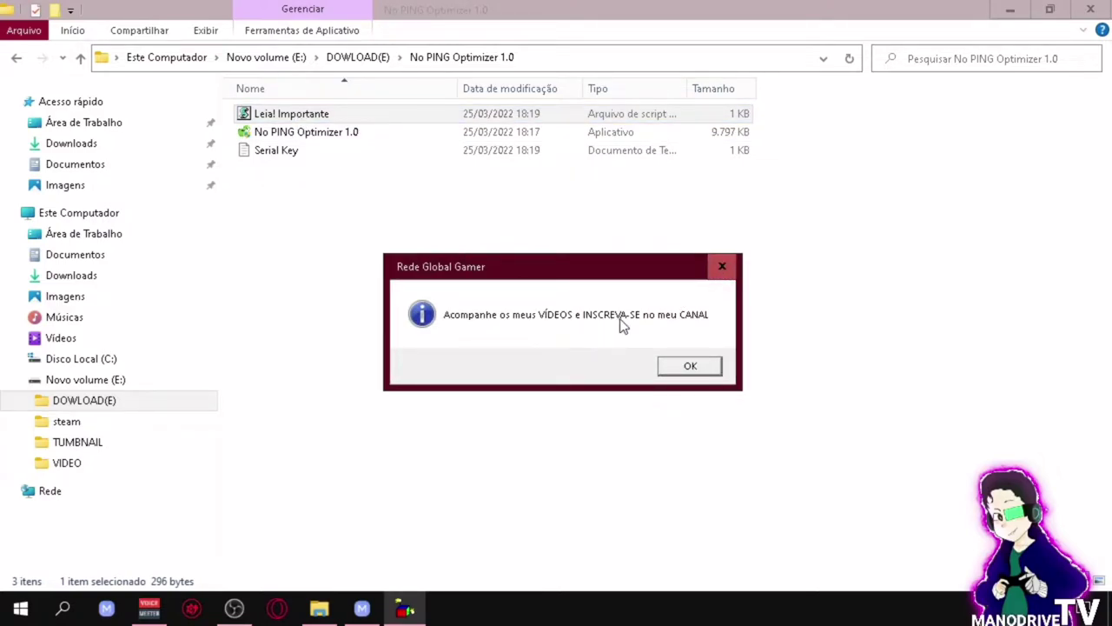
{"action": "left_click", "coordinate": [686, 369]}
{"action": "left_click", "coordinate": [636, 267]}
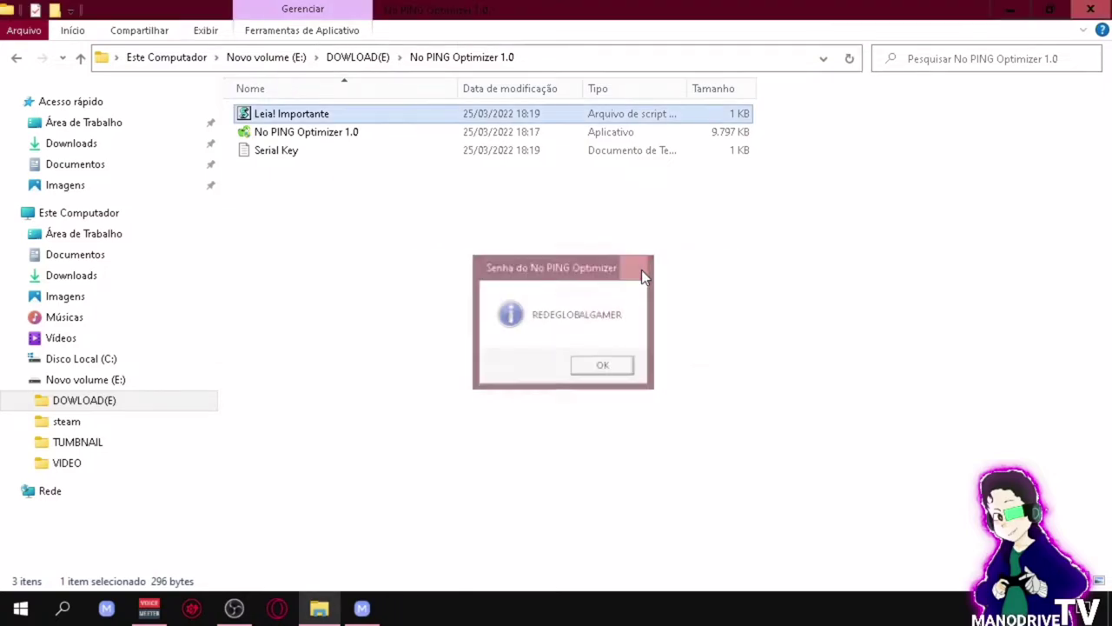
{"action": "double_click", "coordinate": [318, 136]}
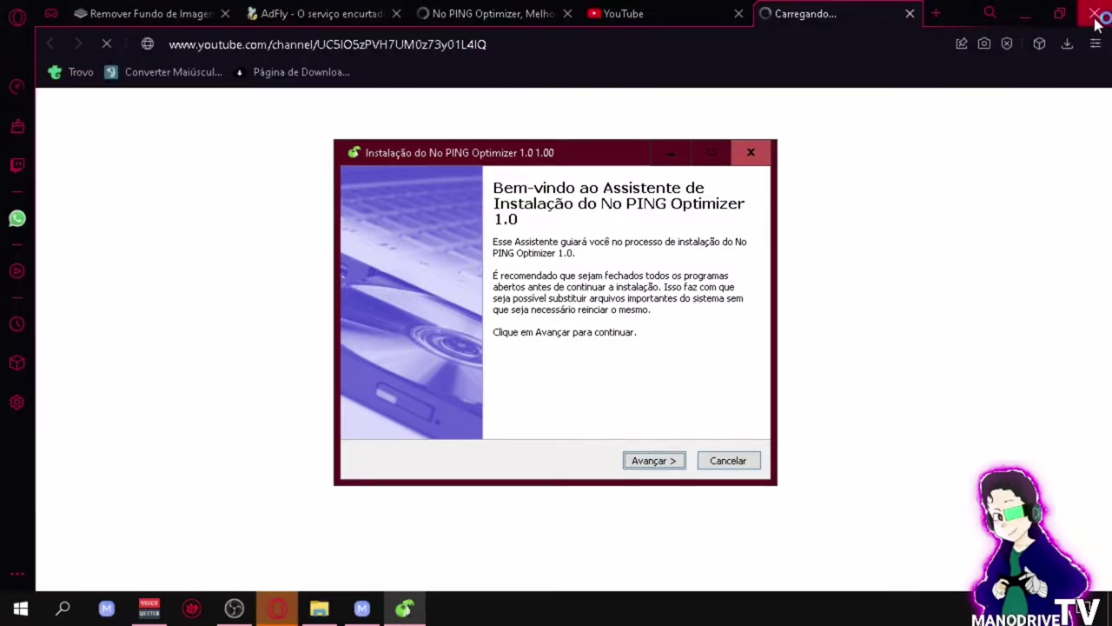
Step: Quit Opera, then install No PING Optimizer 1.0 to the default folder with a desktop shortcut
{"action": "left_click", "coordinate": [1095, 14]}
{"action": "left_click", "coordinate": [666, 348]}
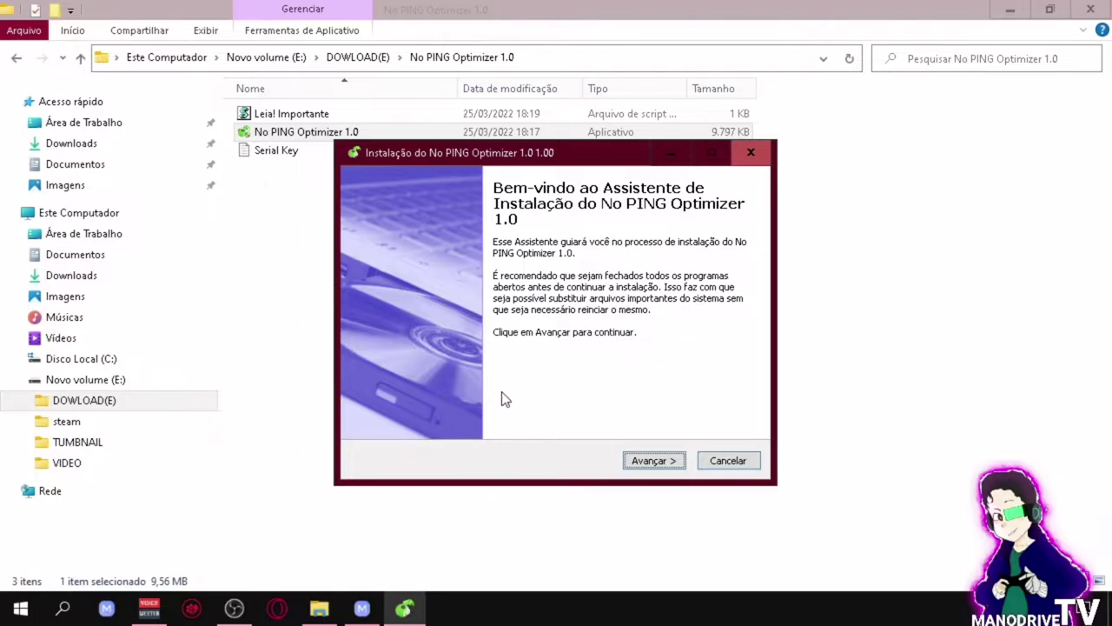
{"action": "left_click", "coordinate": [652, 463]}
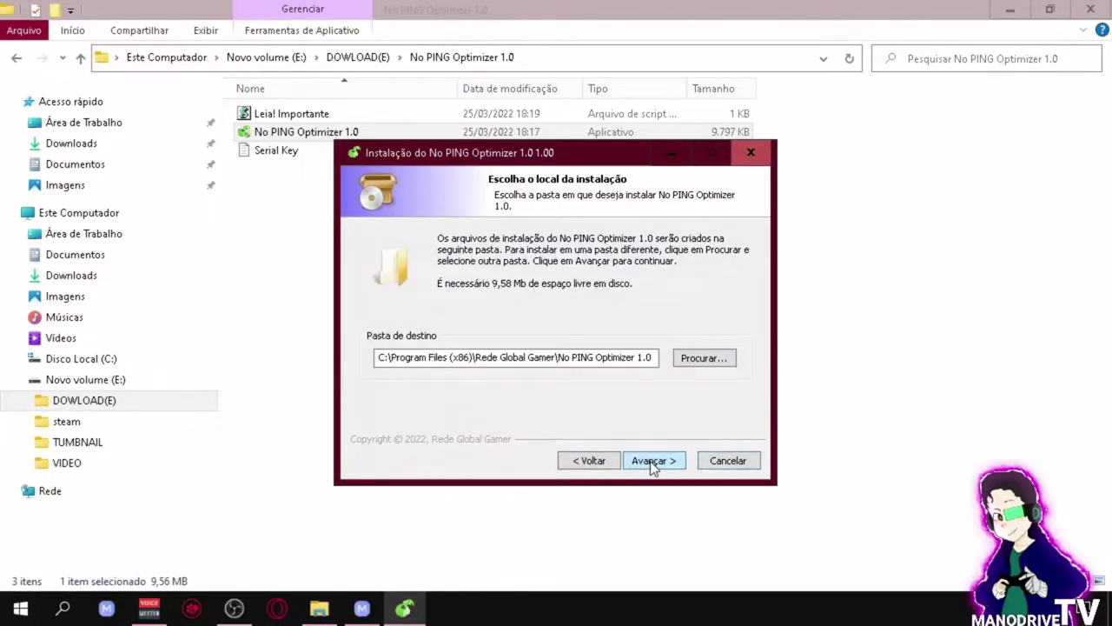
{"action": "left_click", "coordinate": [652, 463]}
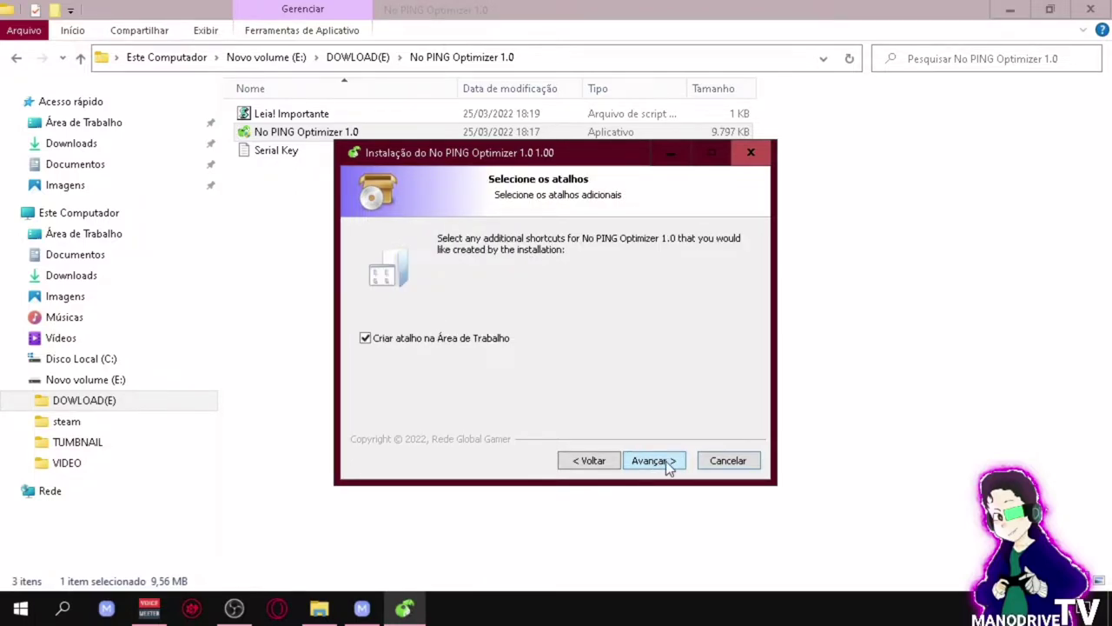
{"action": "left_click", "coordinate": [666, 461]}
{"action": "left_click", "coordinate": [666, 460]}
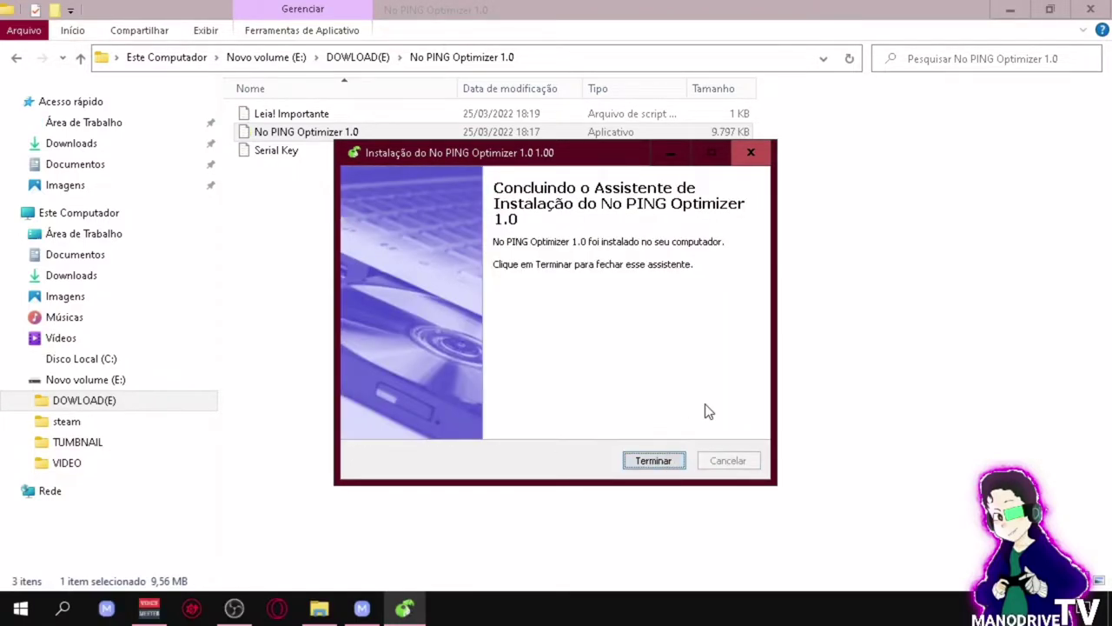
{"action": "left_click", "coordinate": [658, 463]}
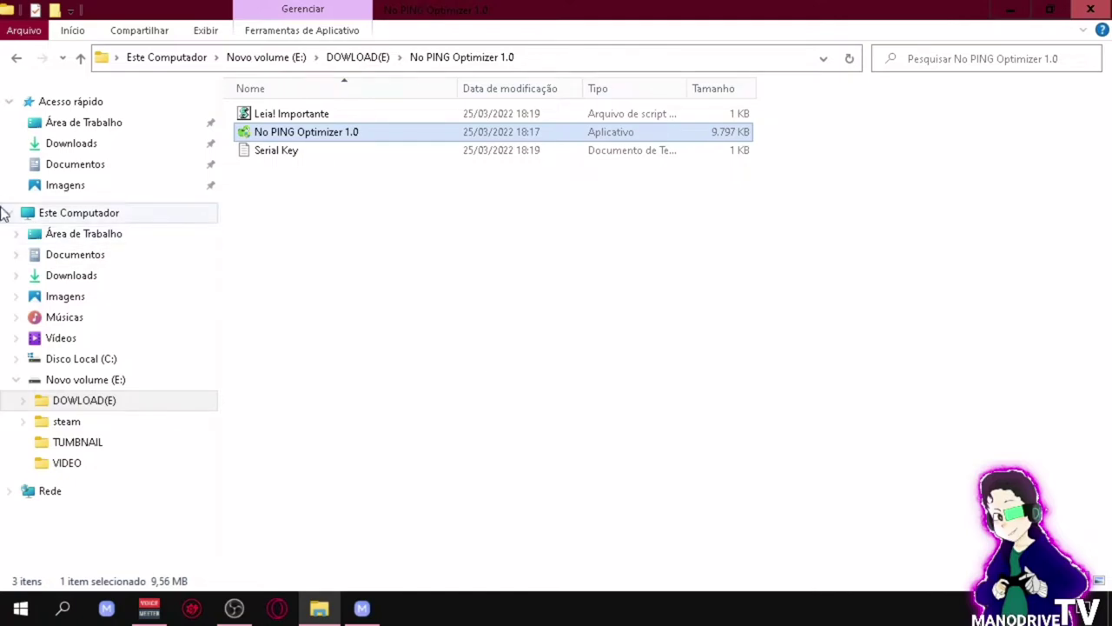
Step: View the activation key in the Serial Key file, then move the desktop shortcut toward the center
{"action": "double_click", "coordinate": [278, 153]}
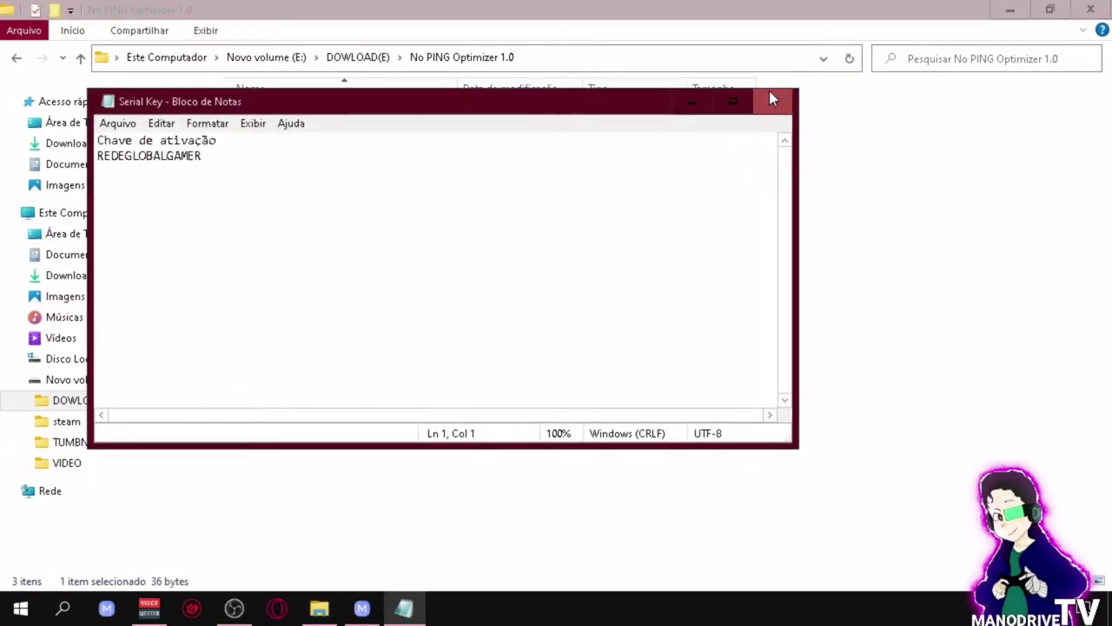
{"action": "left_click", "coordinate": [771, 100]}
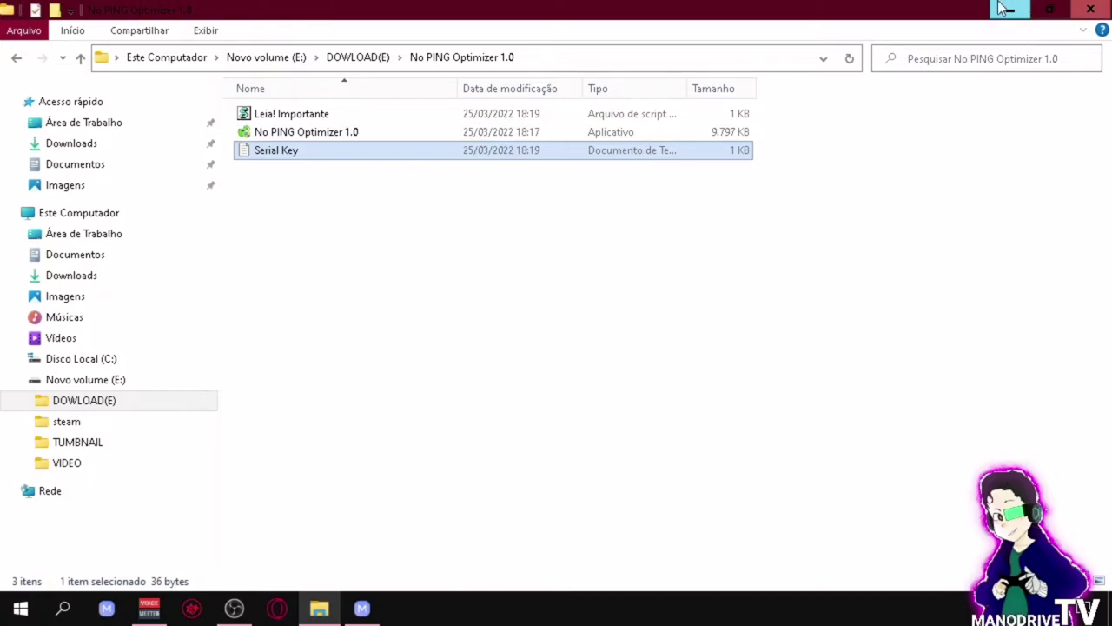
{"action": "left_click", "coordinate": [1010, 10]}
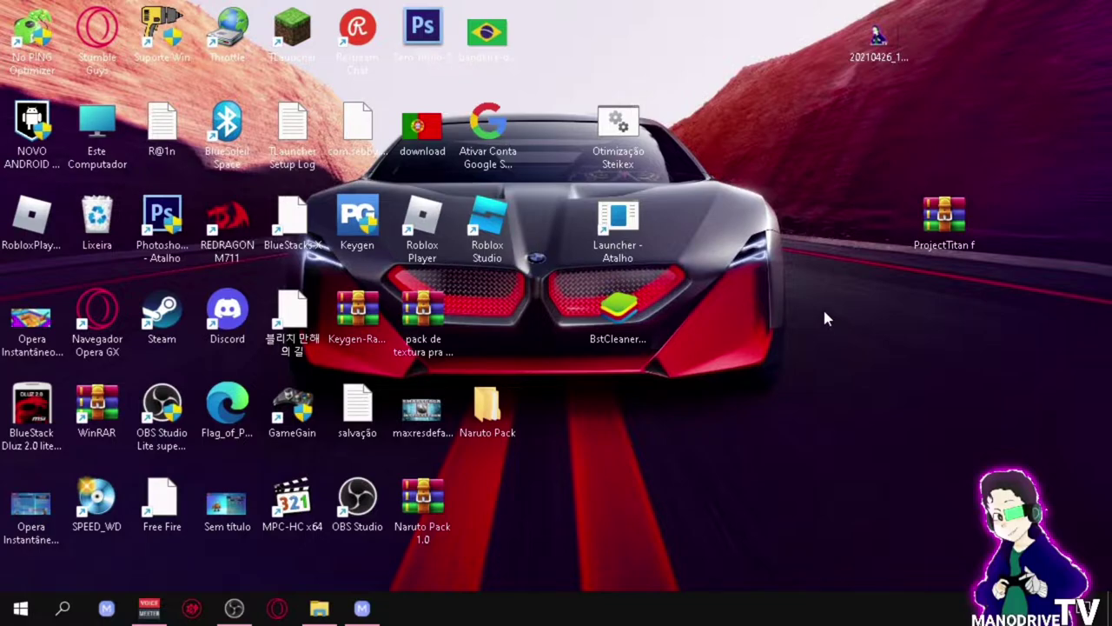
{"action": "left_click_drag", "start_coordinate": [33, 54], "coordinate": [745, 237]}
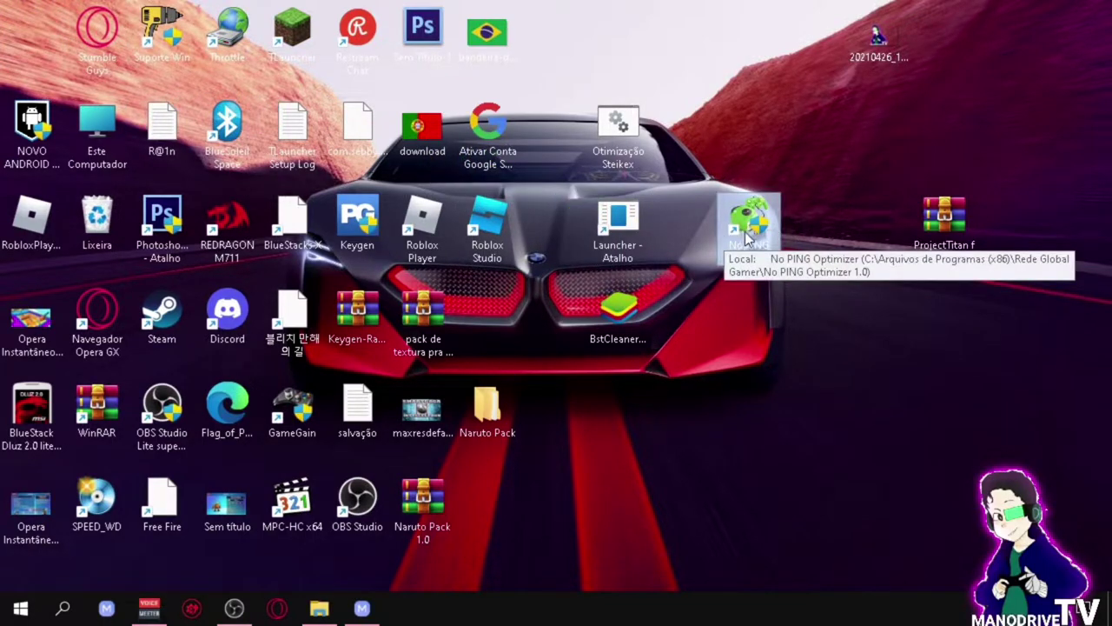
Step: Launch No PING Optimizer, paste the serial key into the activation field, and submit it with Entrar
{"action": "double_click", "coordinate": [753, 229]}
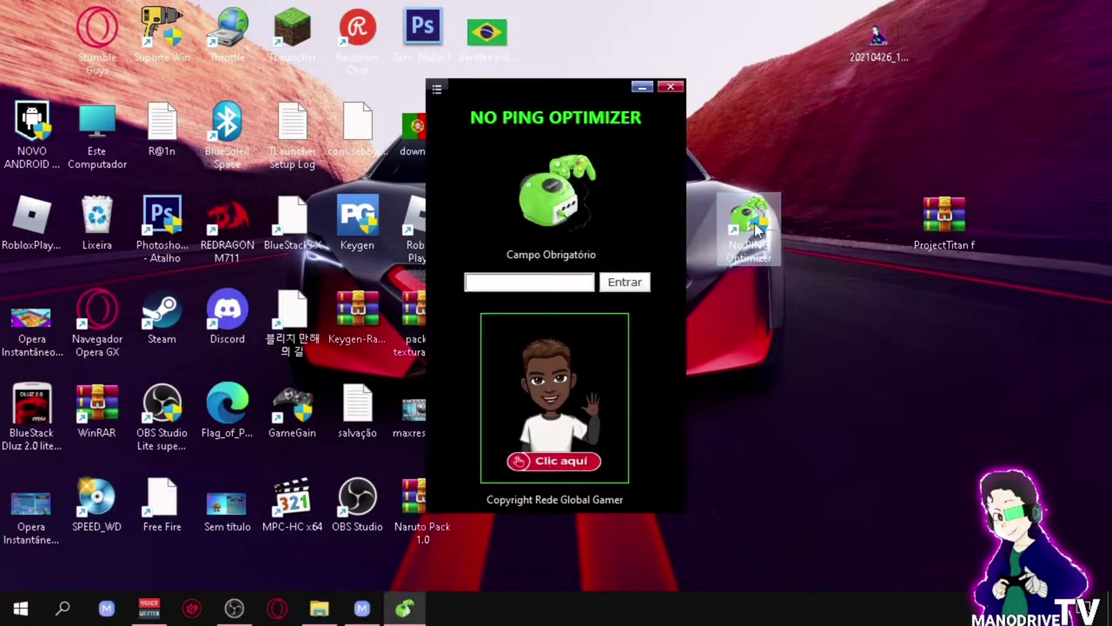
{"action": "left_click", "coordinate": [526, 282]}
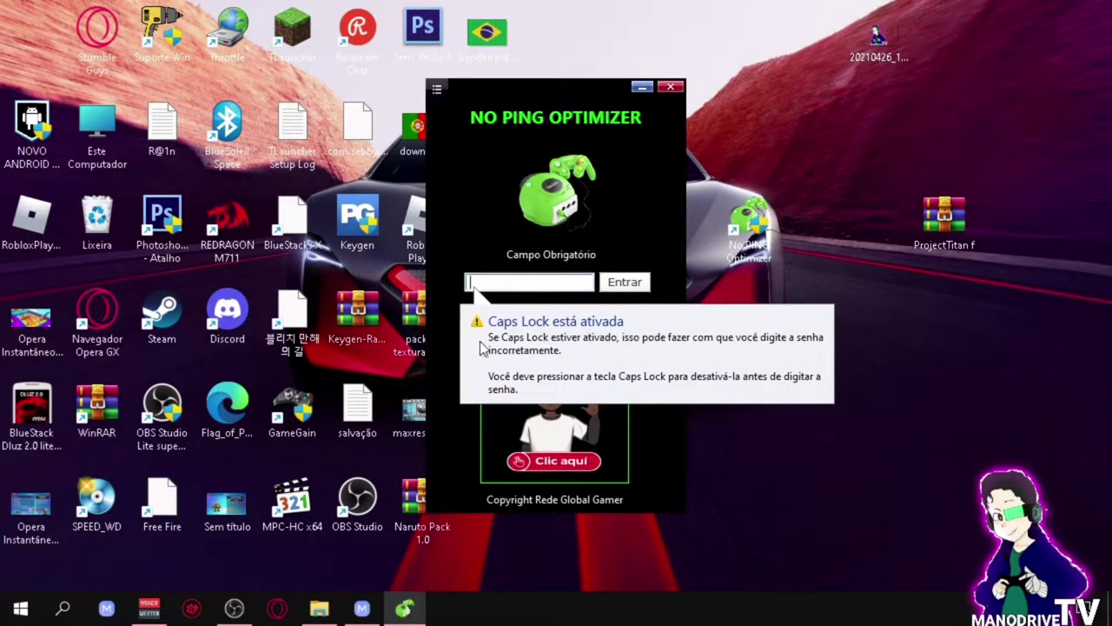
{"action": "left_click", "coordinate": [319, 608]}
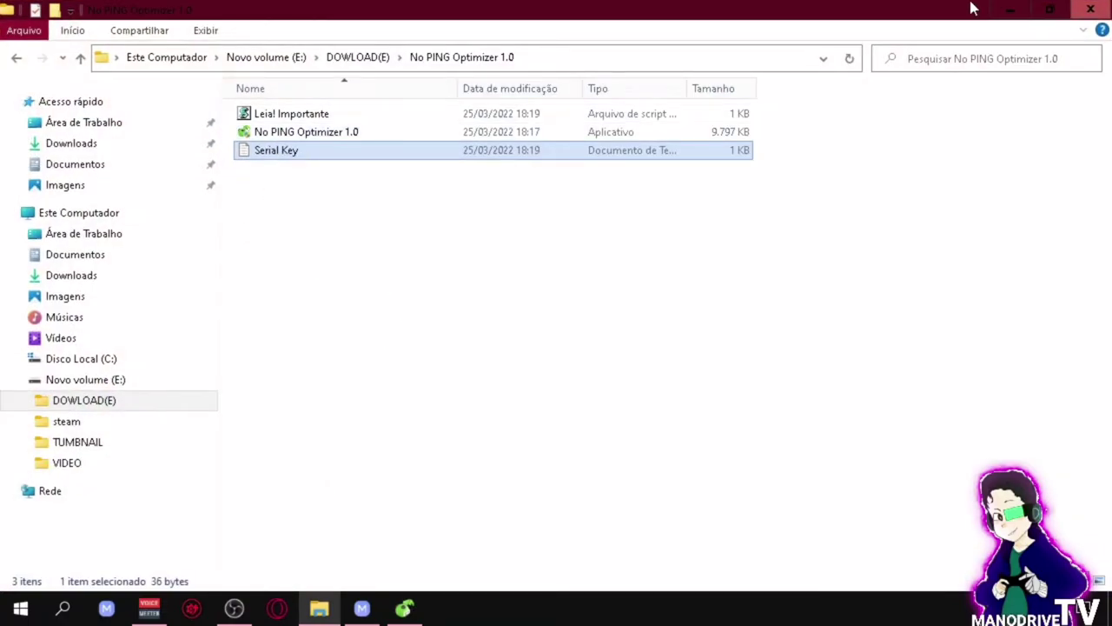
{"action": "left_click", "coordinate": [1010, 9]}
{"action": "left_click", "coordinate": [475, 283]}
{"action": "right_click", "coordinate": [491, 285]}
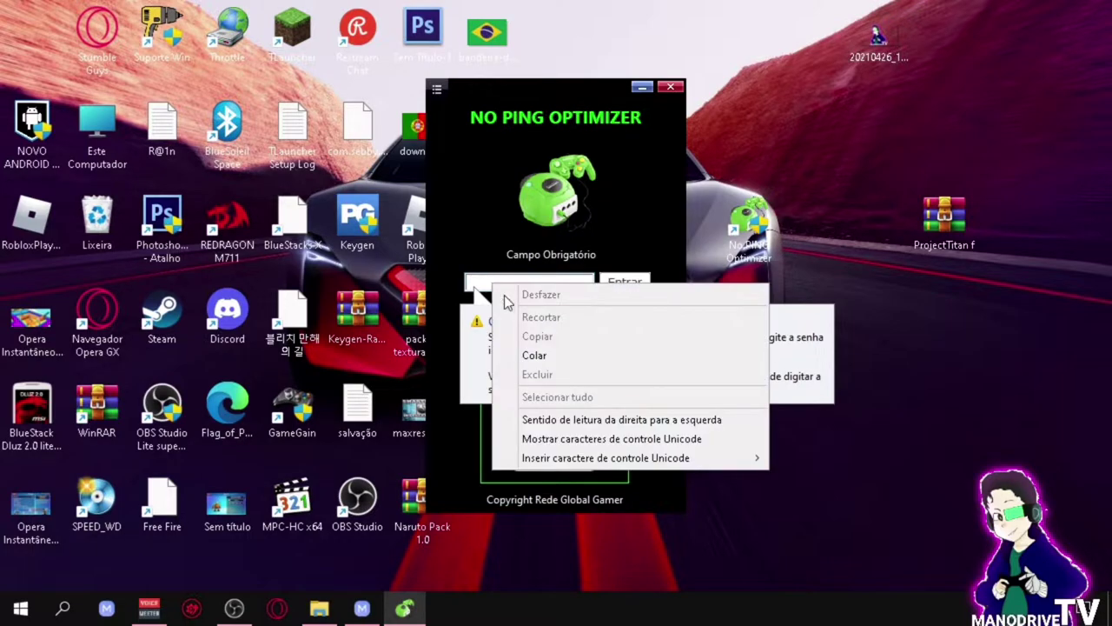
{"action": "left_click", "coordinate": [553, 363]}
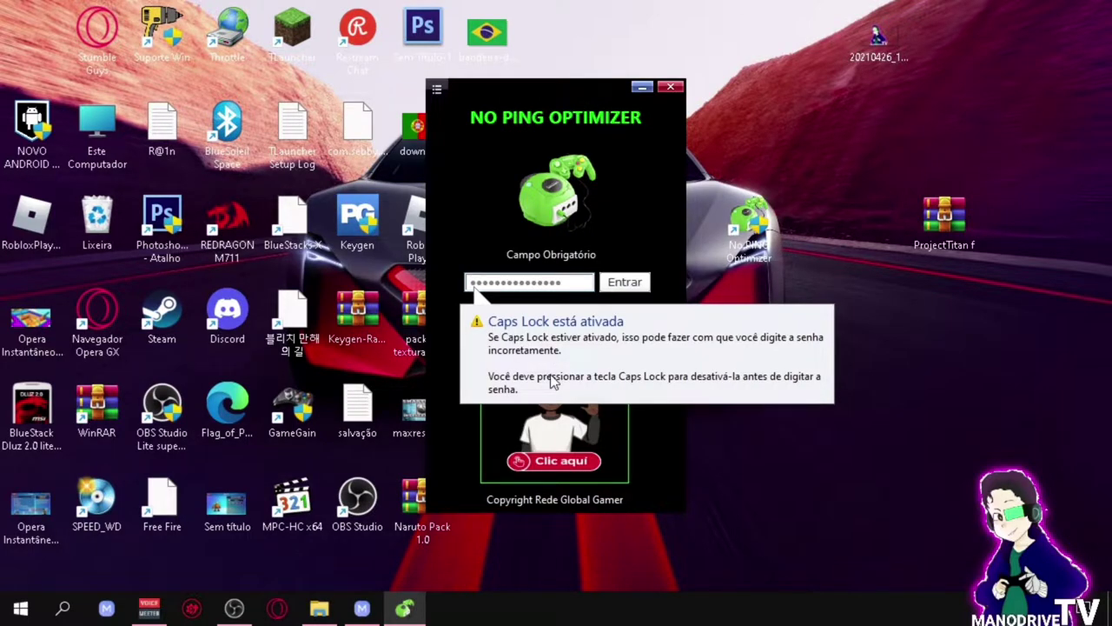
{"action": "left_click", "coordinate": [625, 281]}
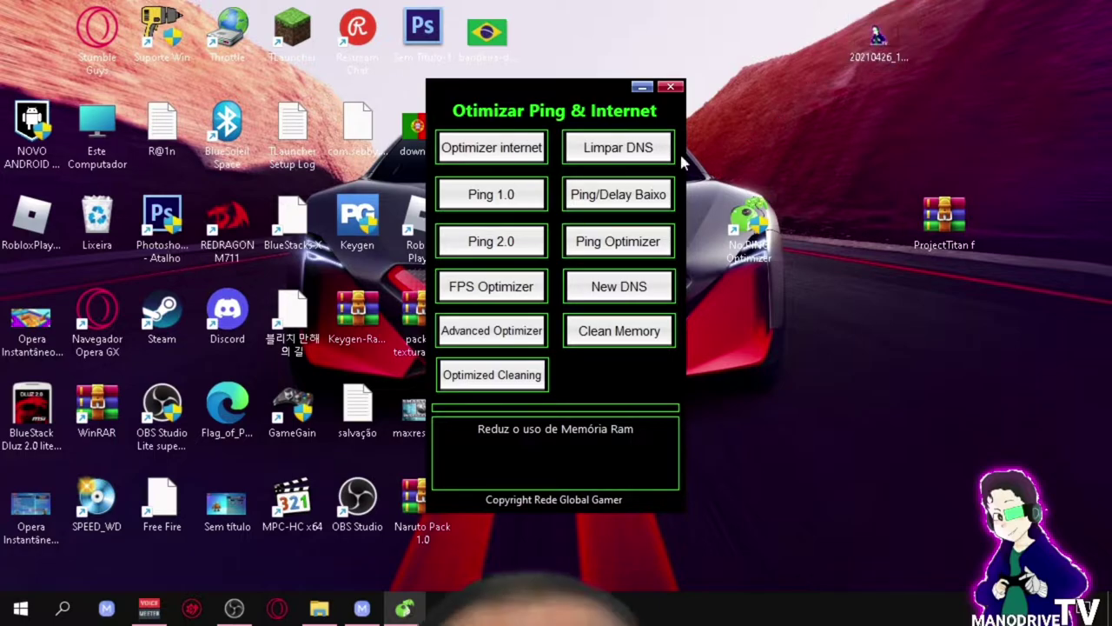
{"action": "mouse_move", "coordinate": [491, 150]}
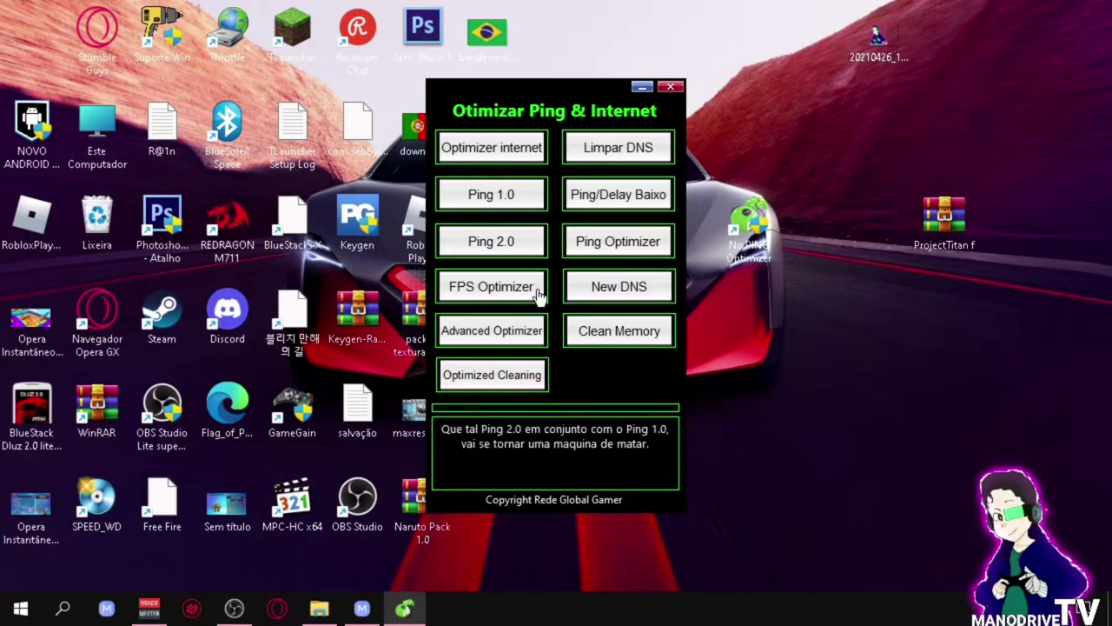
Step: Run the internet optimization, flush the DNS cache, and apply the Ping 1.0 optimization
{"action": "left_click", "coordinate": [499, 146]}
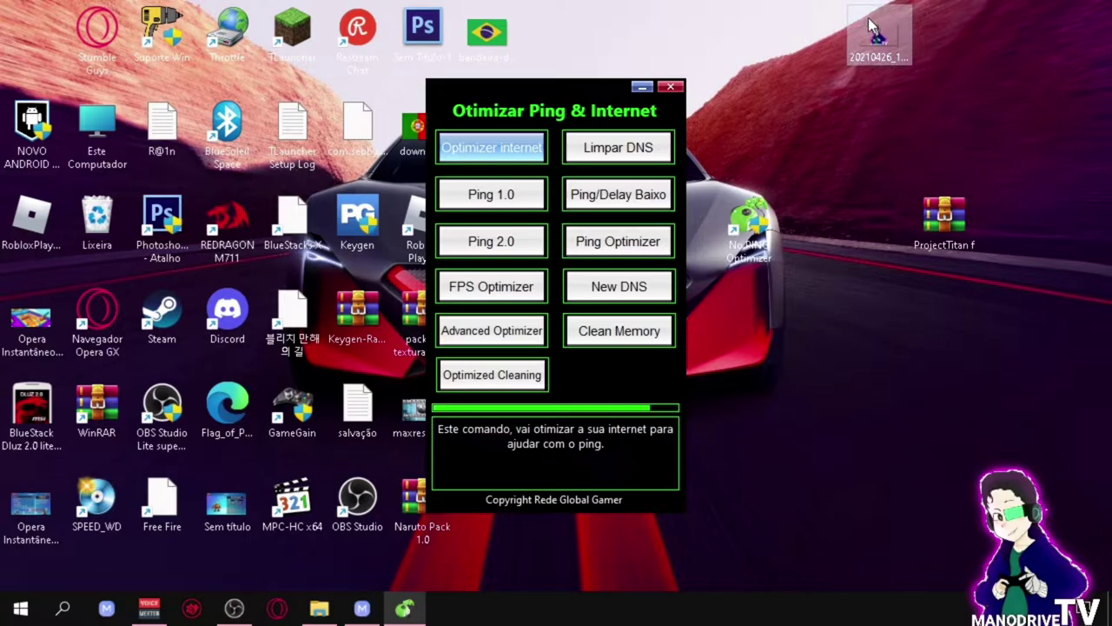
{"action": "left_click", "coordinate": [619, 155]}
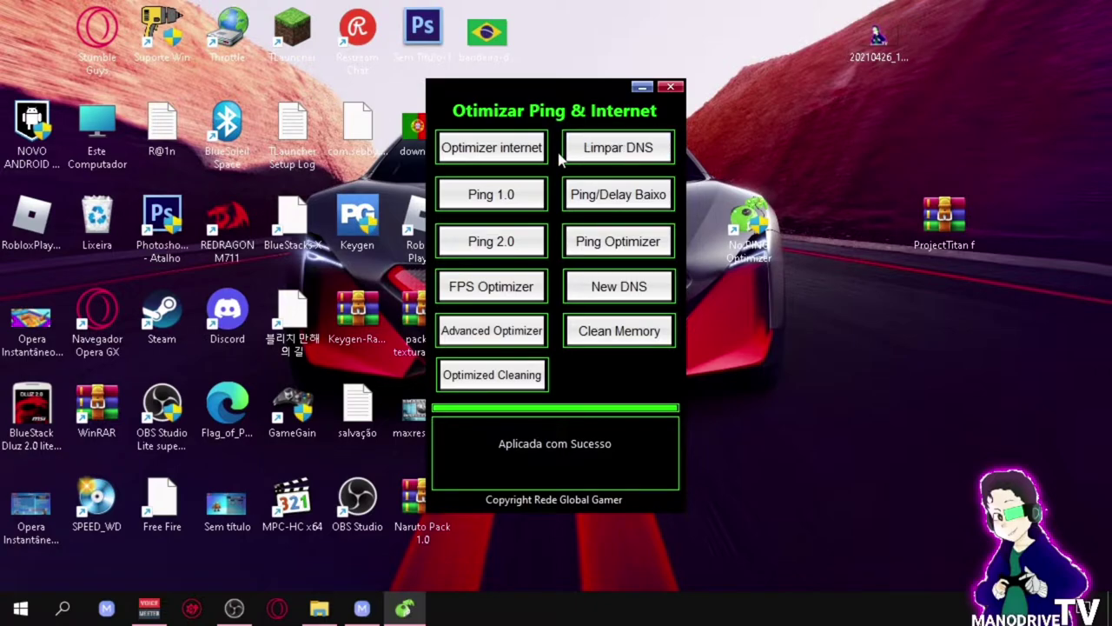
{"action": "left_click", "coordinate": [497, 200]}
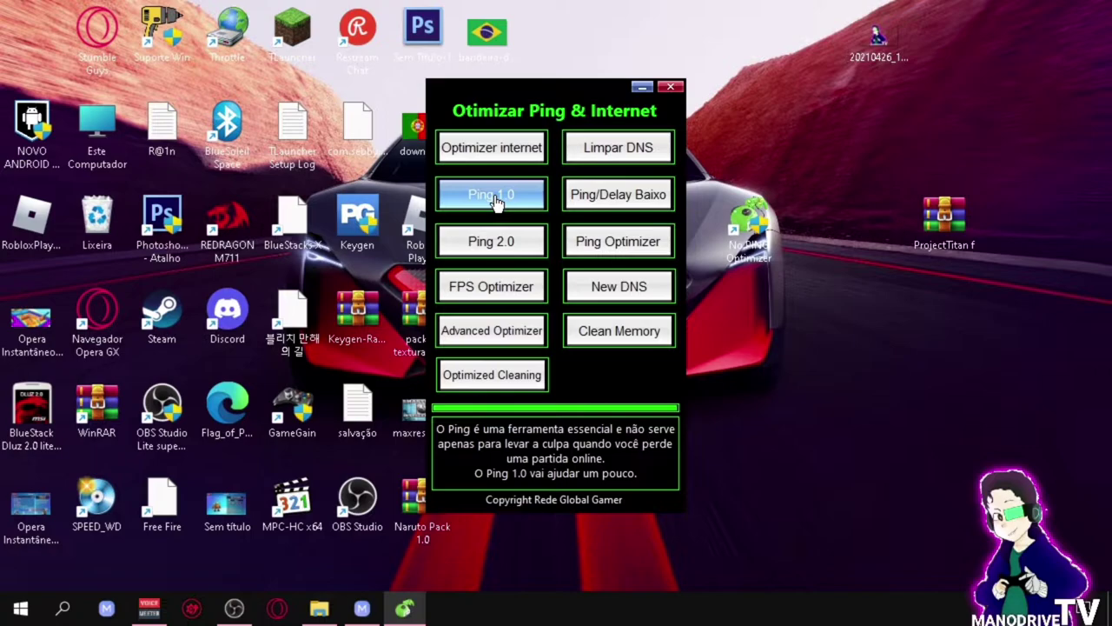
{"action": "left_click", "coordinate": [496, 200]}
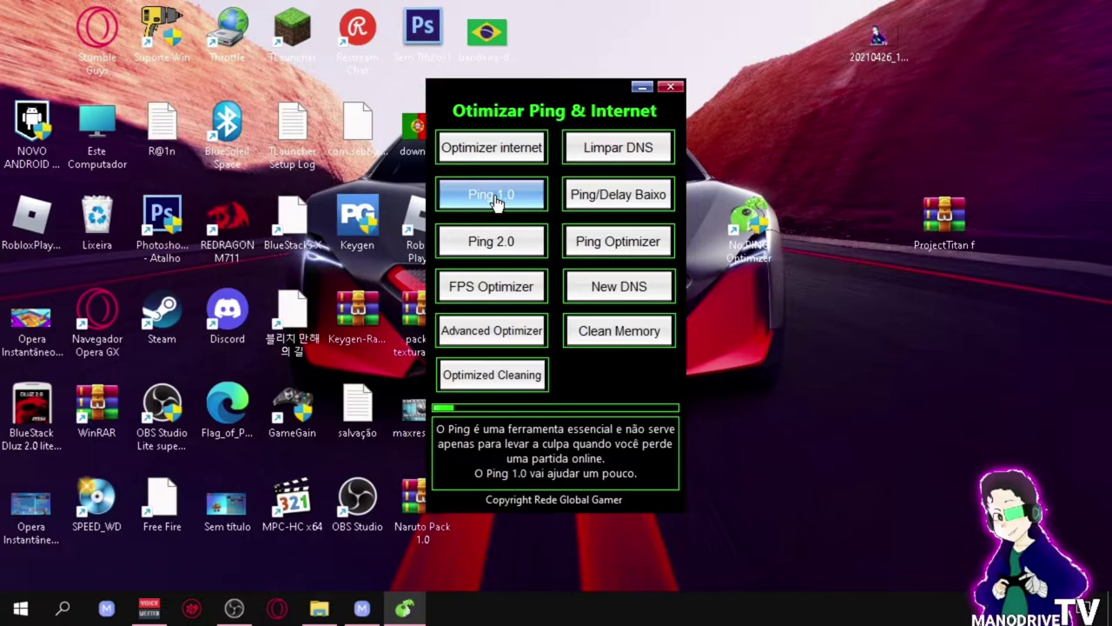
Step: Apply the Ping/Delay Baixo optimization and select Ping 2.0
{"action": "left_click", "coordinate": [602, 197]}
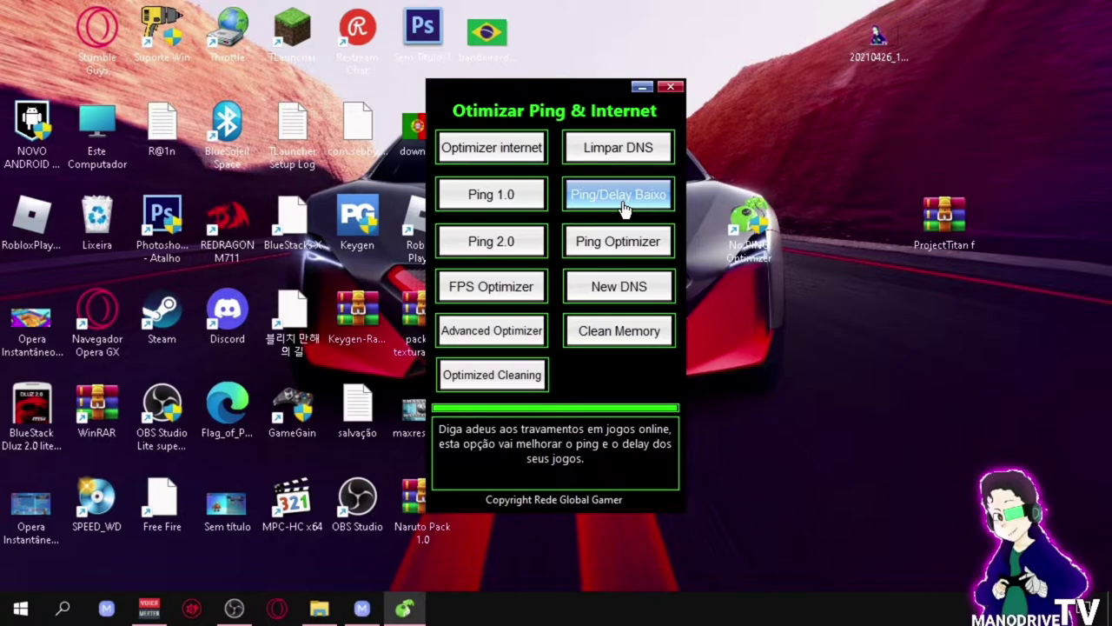
{"action": "left_click", "coordinate": [622, 207]}
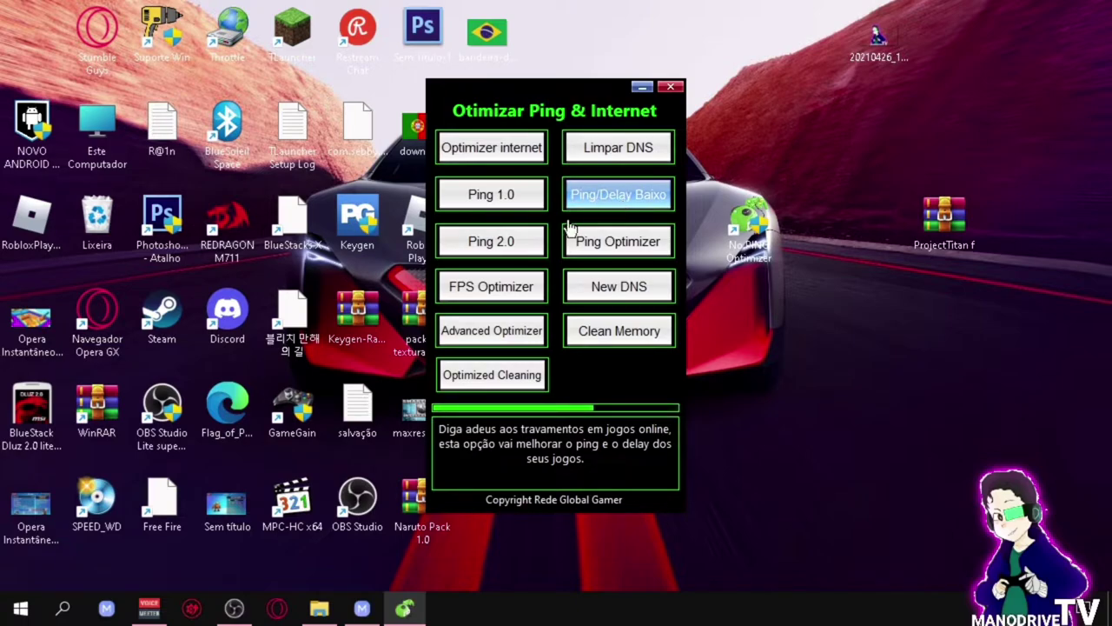
{"action": "left_click", "coordinate": [459, 247]}
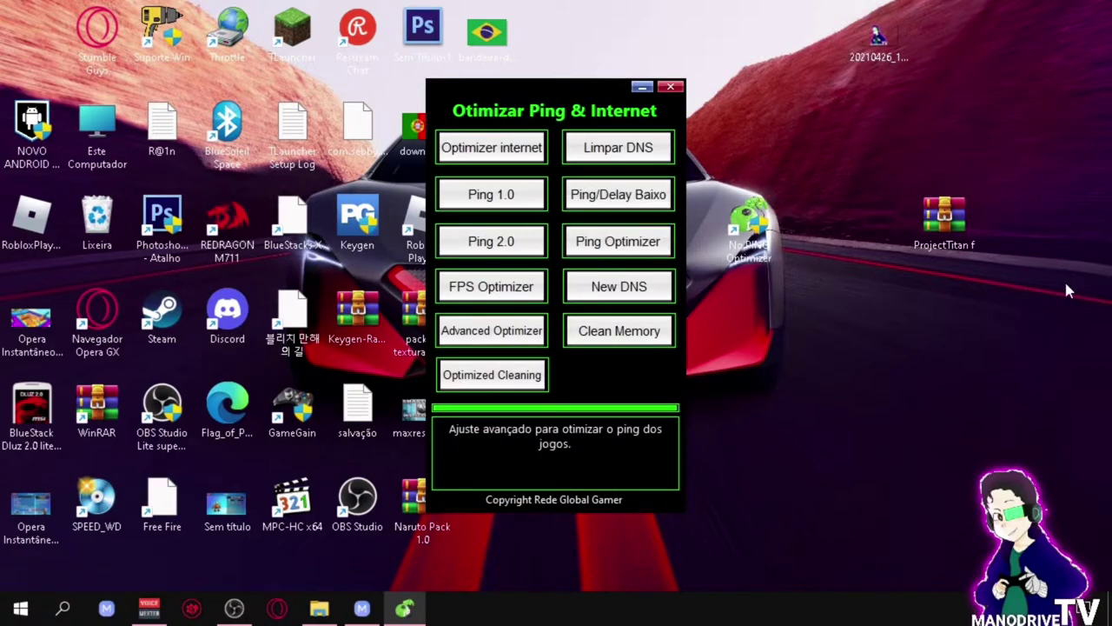
{"action": "mouse_move", "coordinate": [509, 252]}
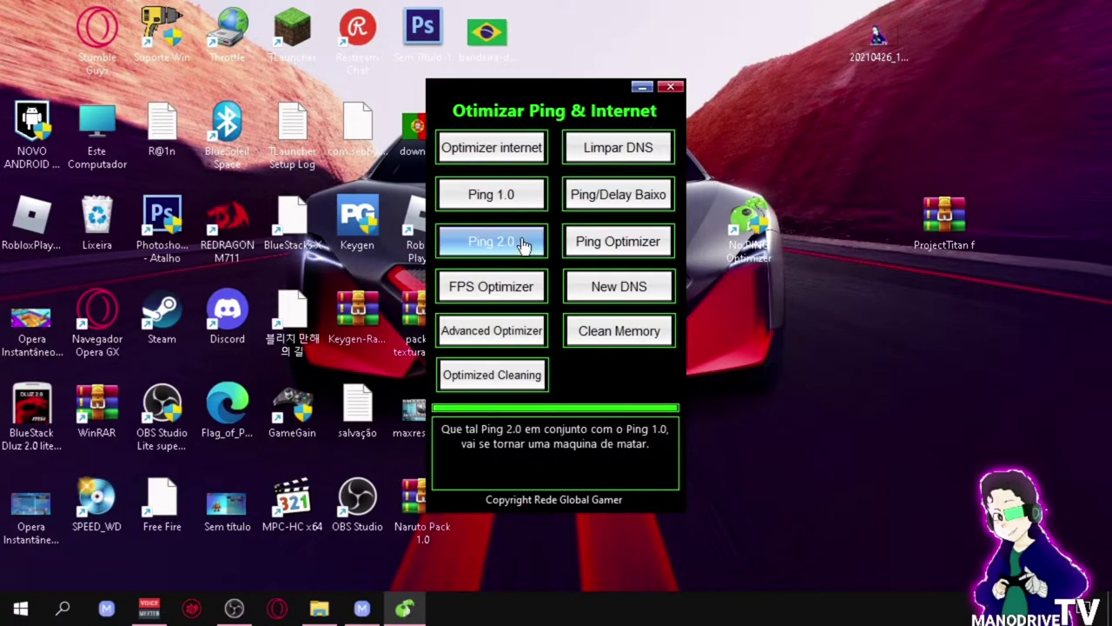
Step: Apply Ping 2.0 and Ping Optimizer, then select and apply FPS Optimizer
{"action": "left_click", "coordinate": [532, 246]}
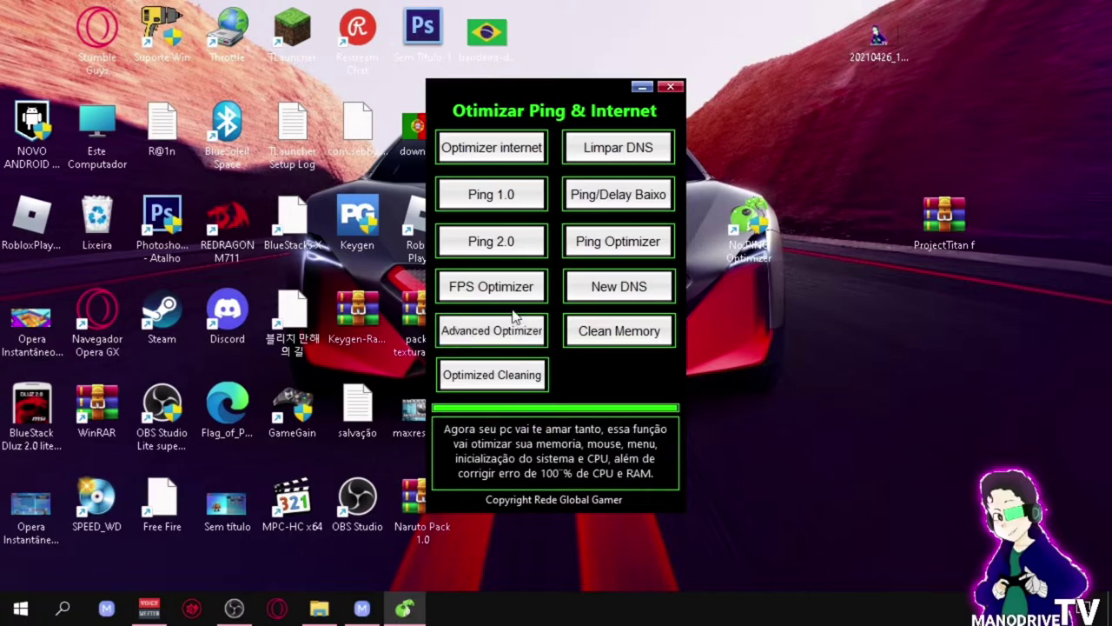
{"action": "left_click", "coordinate": [614, 246]}
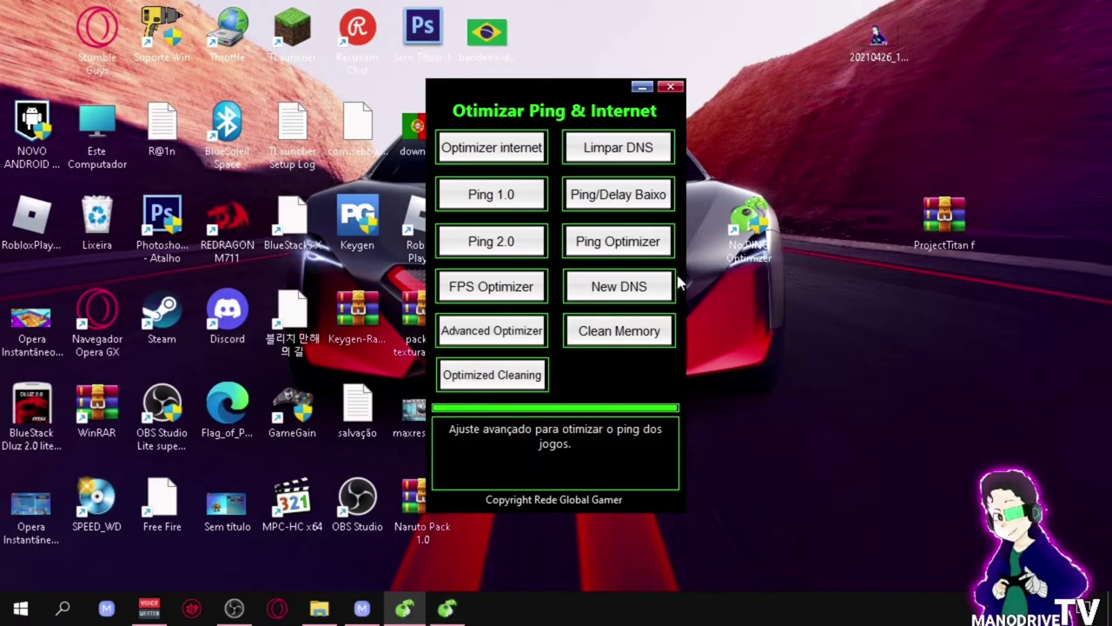
{"action": "left_click", "coordinate": [475, 280]}
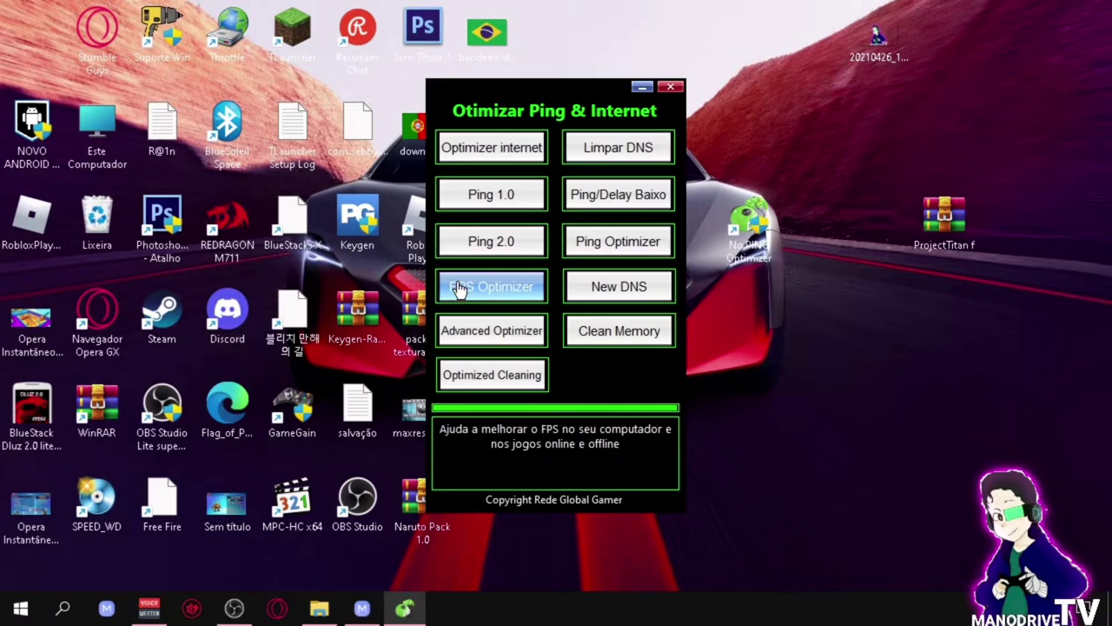
{"action": "left_click", "coordinate": [459, 289]}
Step: Launch DNS Jumper via New DNS, apply the current DNS, and open DNS Mais Rápido
{"action": "left_click", "coordinate": [597, 296]}
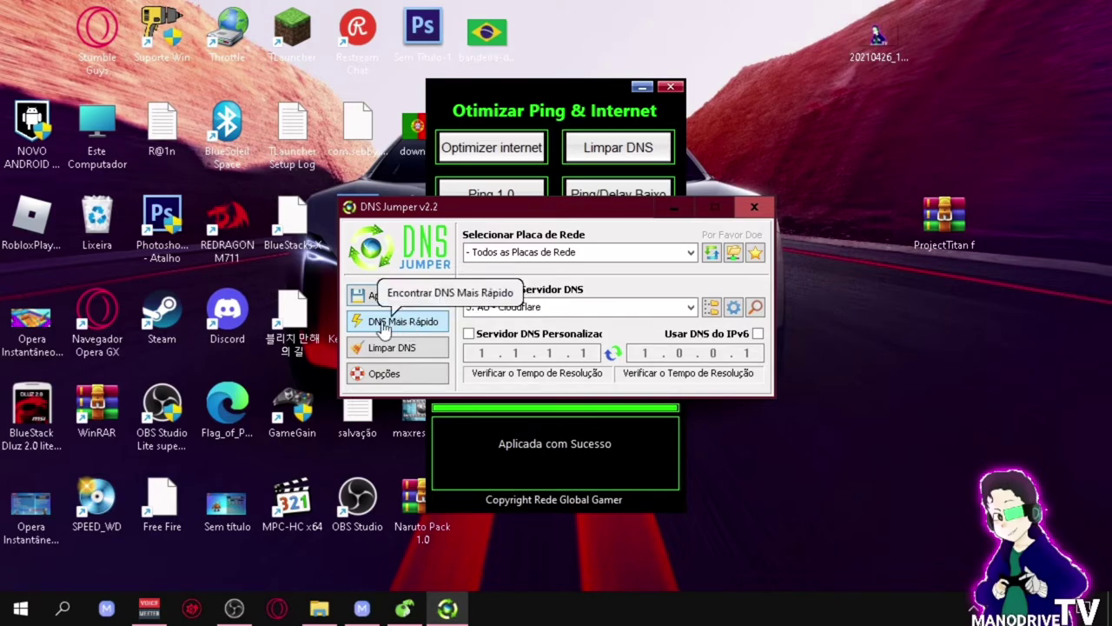
{"action": "left_click", "coordinate": [382, 305]}
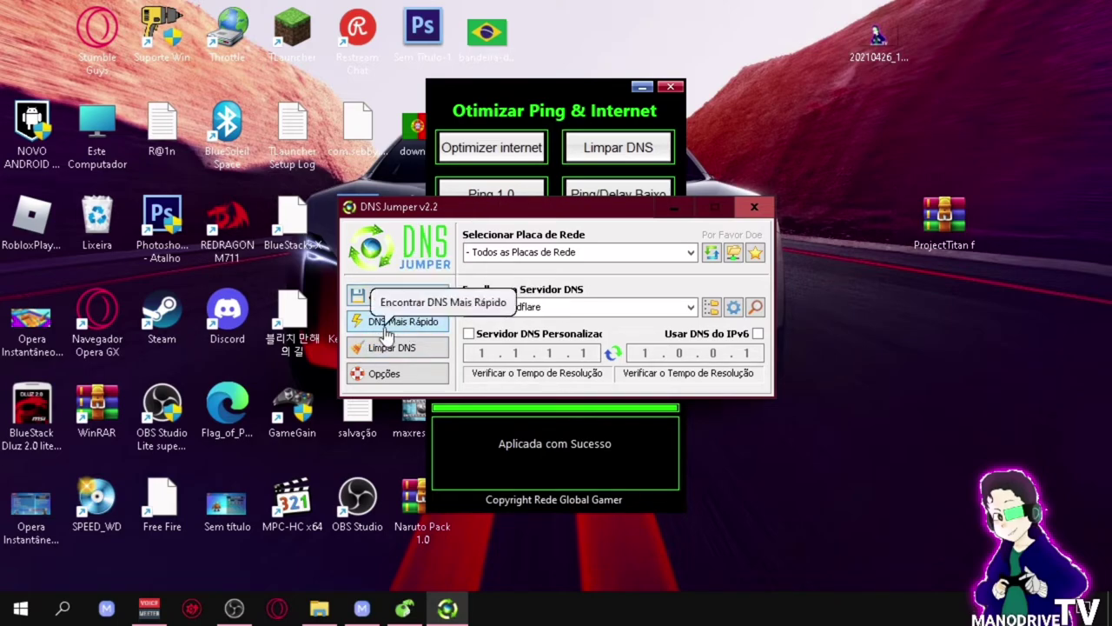
{"action": "left_click", "coordinate": [382, 321]}
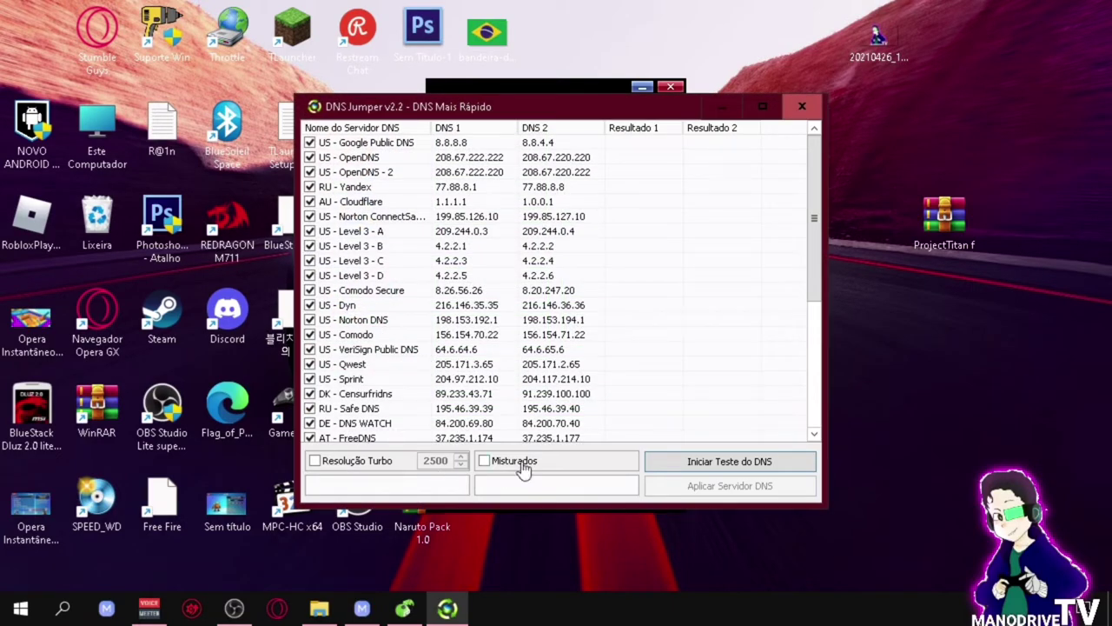
Step: Speed-test all DNS servers and apply the fastest, Google Public DNS 8.8.4.4 / 8.8.8.8
{"action": "left_click", "coordinate": [724, 465]}
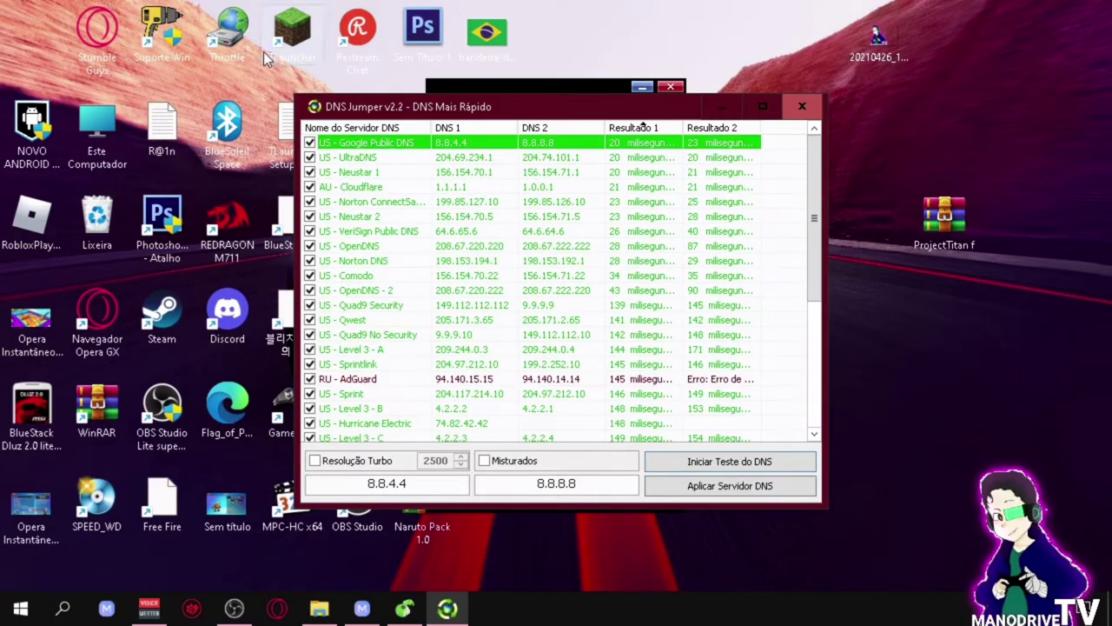
{"action": "right_click", "coordinate": [365, 143]}
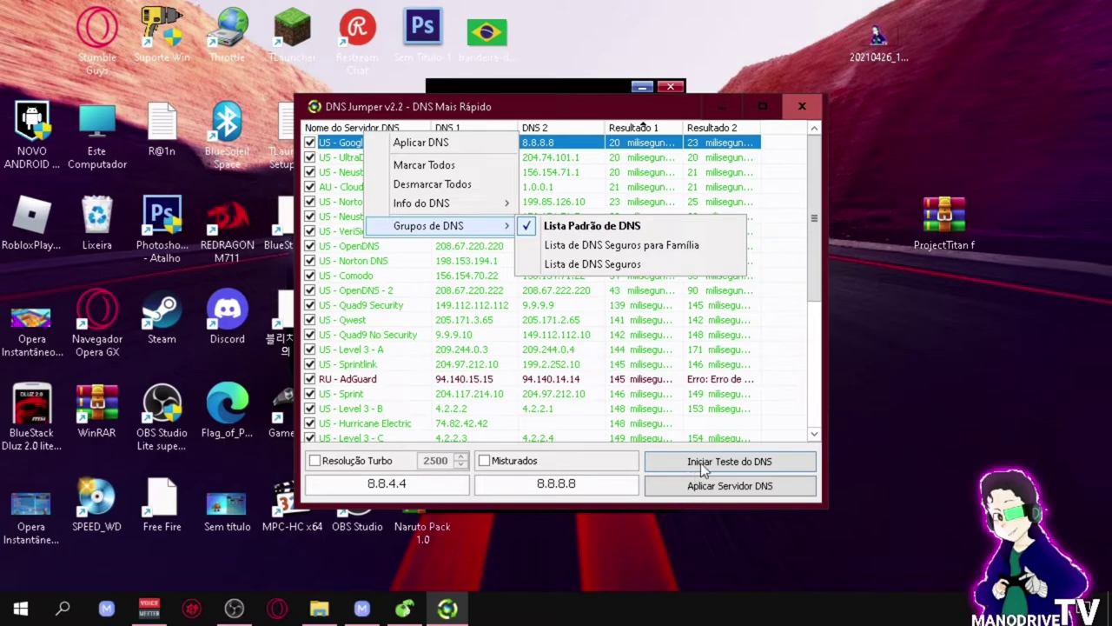
{"action": "left_click", "coordinate": [695, 494]}
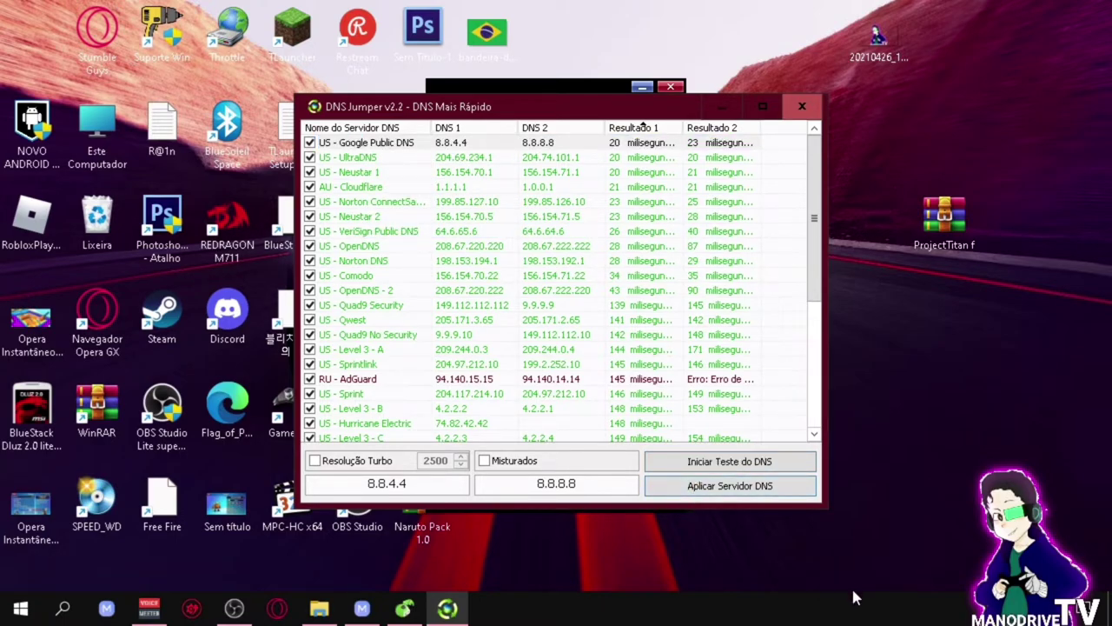
{"action": "left_click", "coordinate": [995, 609]}
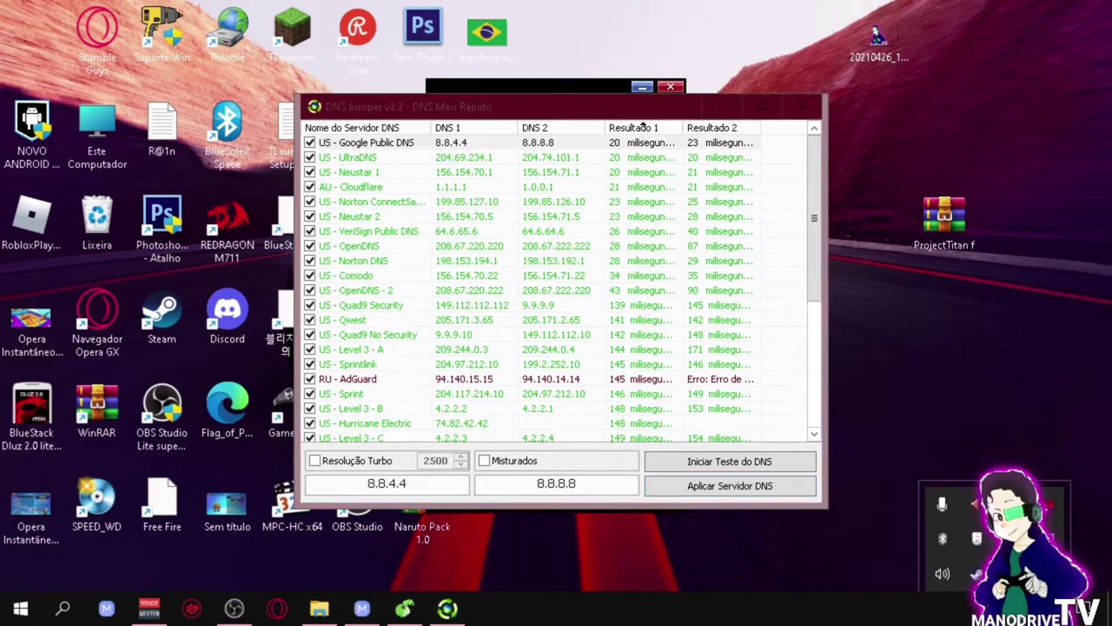
{"action": "left_click", "coordinate": [721, 497]}
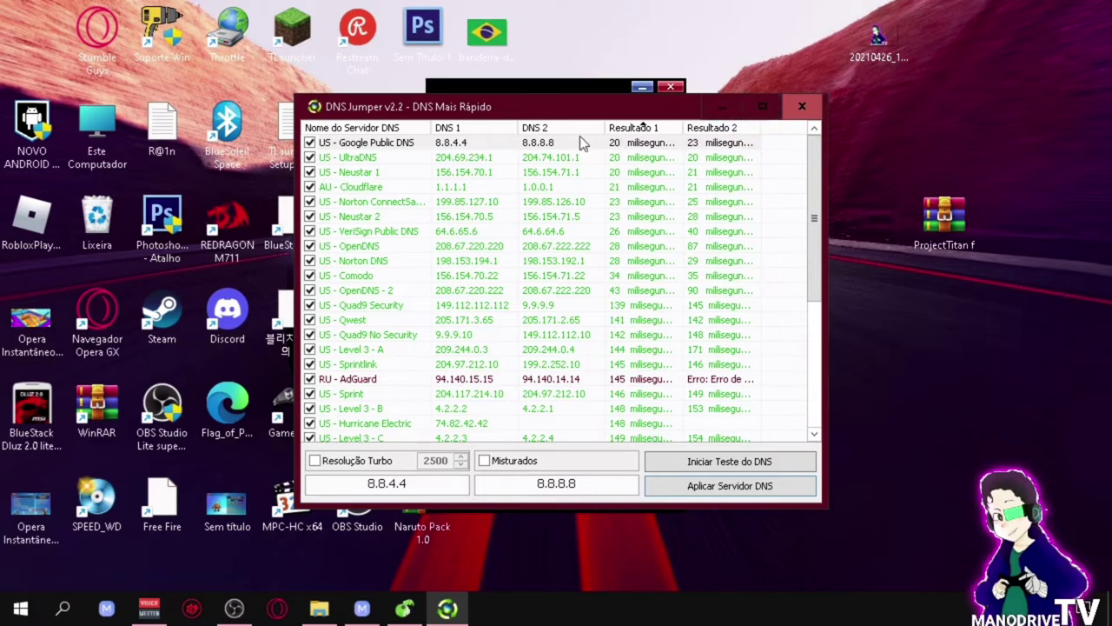
{"action": "right_click", "coordinate": [558, 145]}
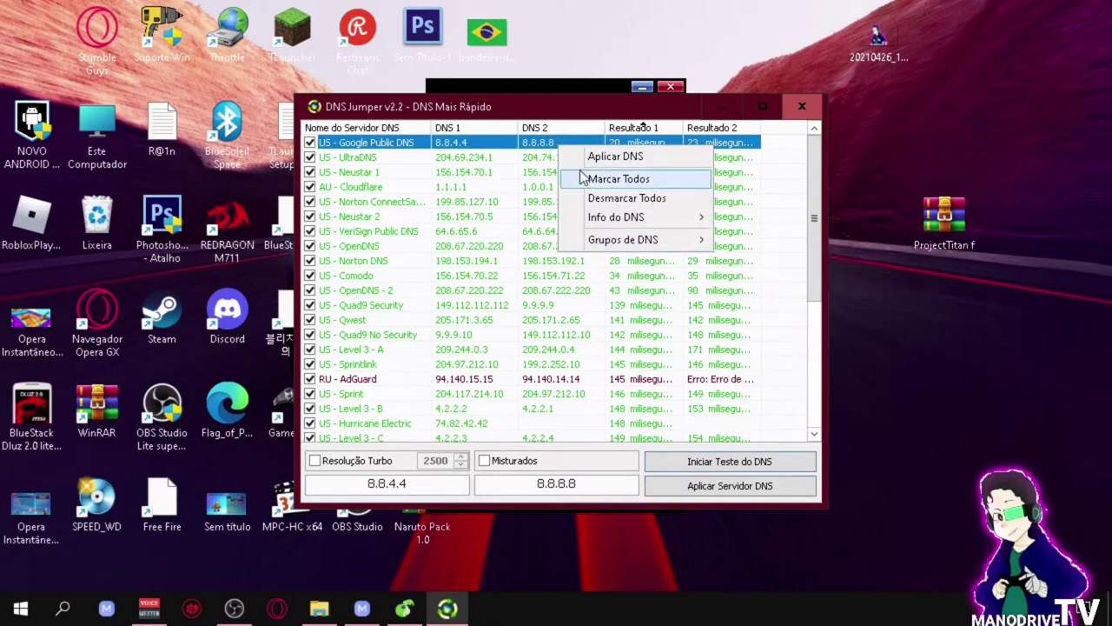
{"action": "left_click", "coordinate": [624, 159]}
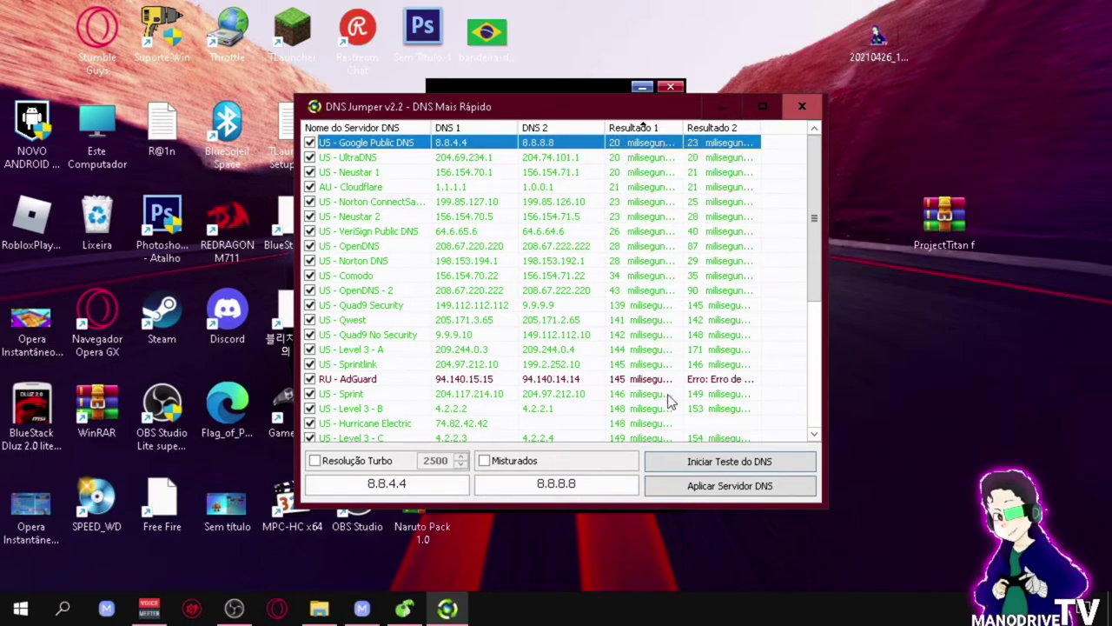
{"action": "left_click", "coordinate": [802, 108]}
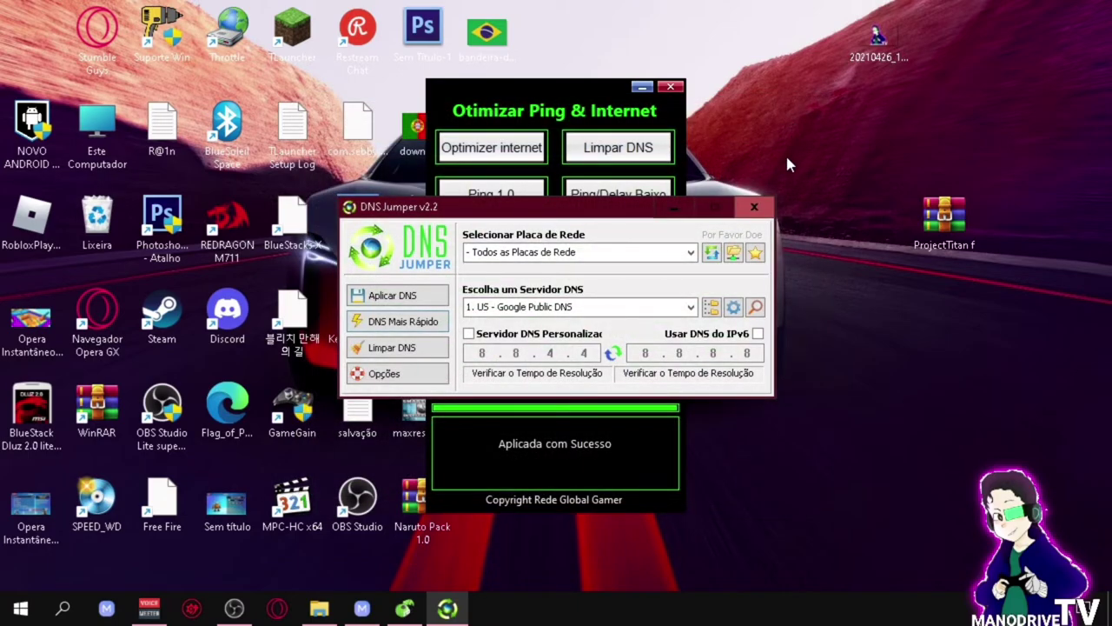
Step: Close DNS Jumper and apply the Advanced Optimizer tweak
{"action": "left_click", "coordinate": [755, 206]}
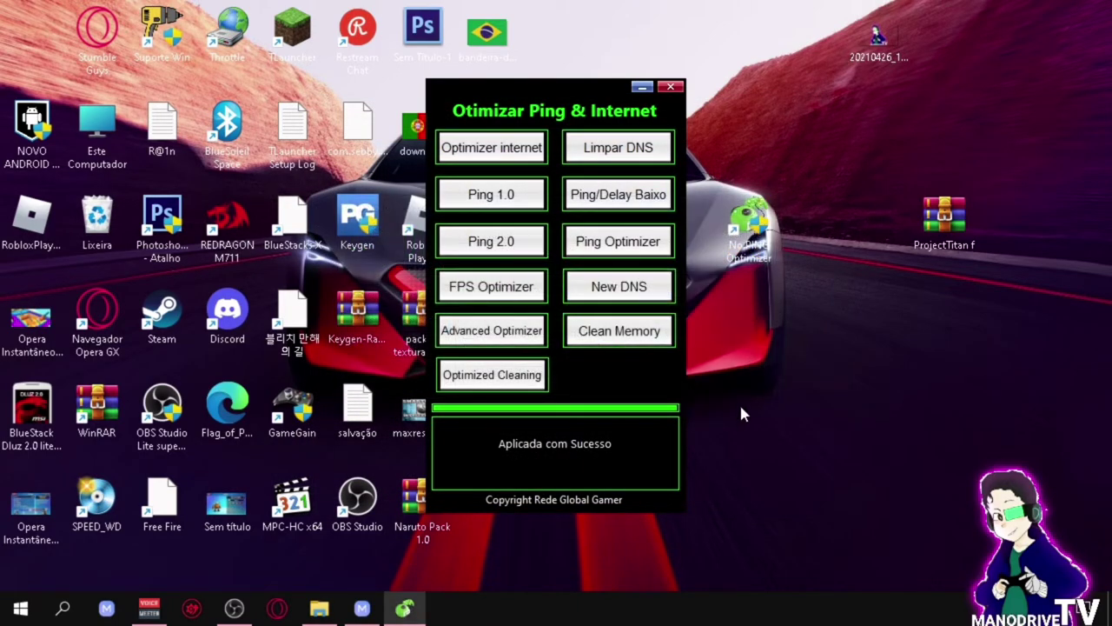
{"action": "mouse_move", "coordinate": [487, 343]}
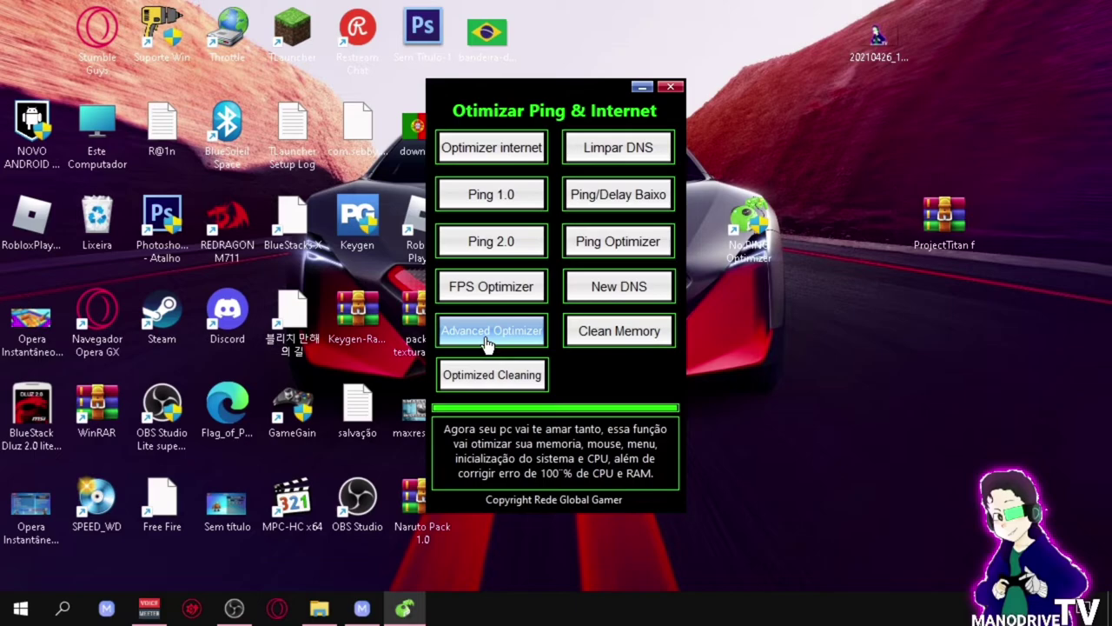
{"action": "left_click", "coordinate": [487, 341]}
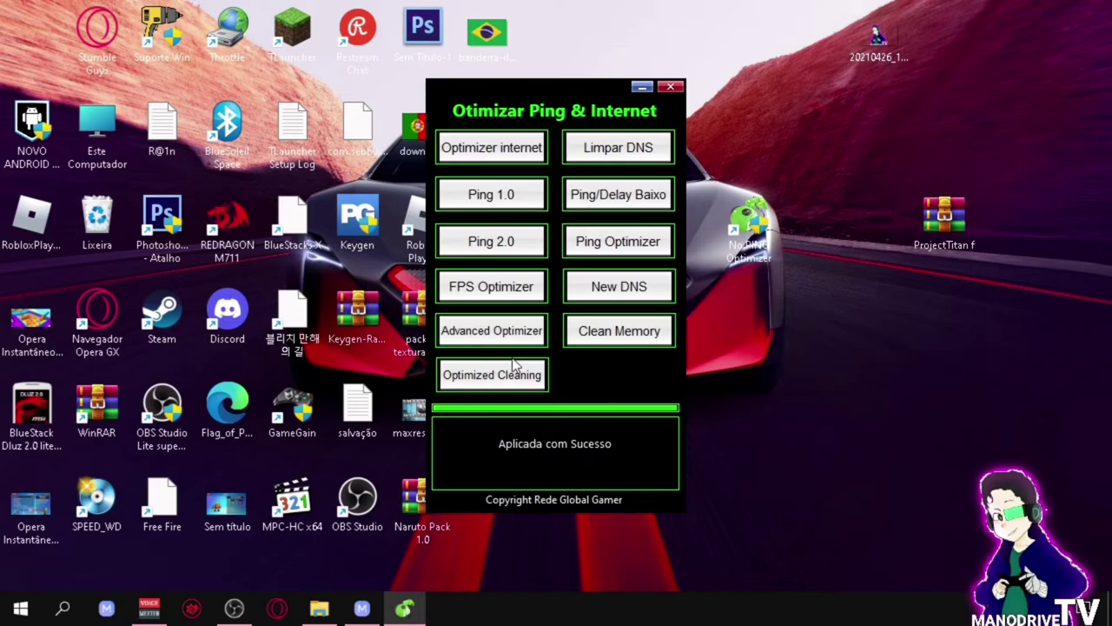
Step: Free RAM with Mem Optimizer, cutting usage from 1,76 to 1,37 GB, then minimize it
{"action": "left_click", "coordinate": [621, 335]}
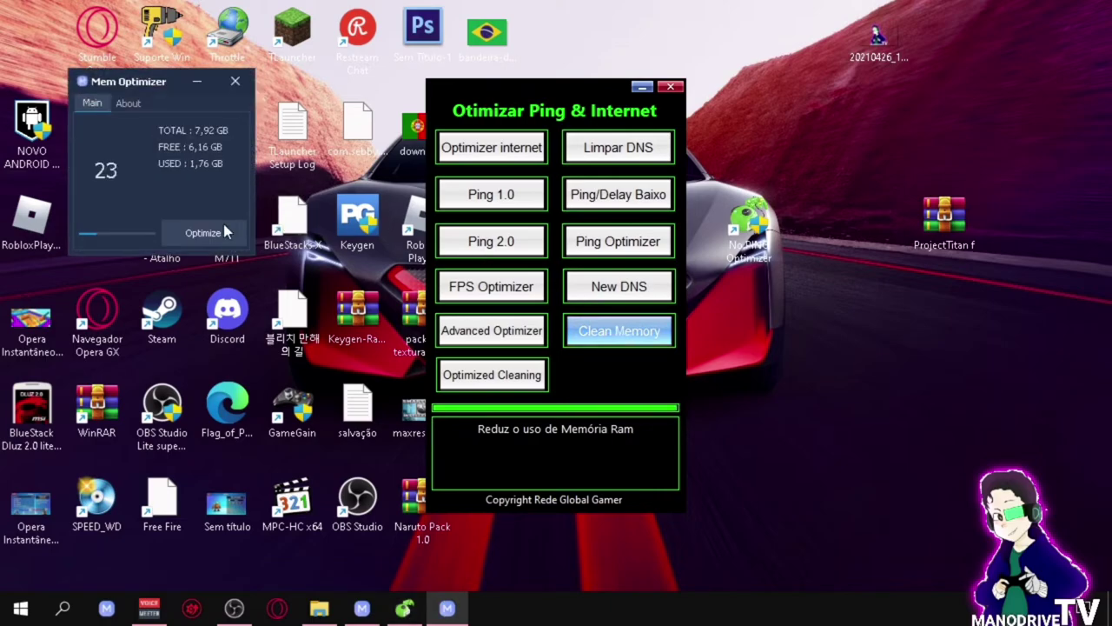
{"action": "left_click", "coordinate": [205, 236]}
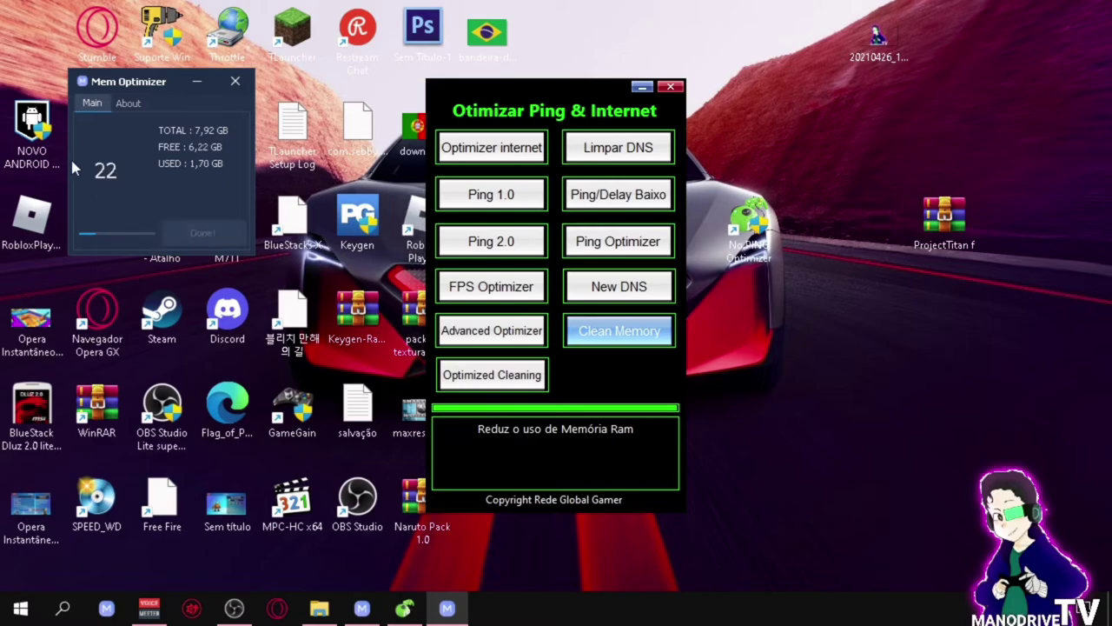
{"action": "left_click", "coordinate": [183, 80]}
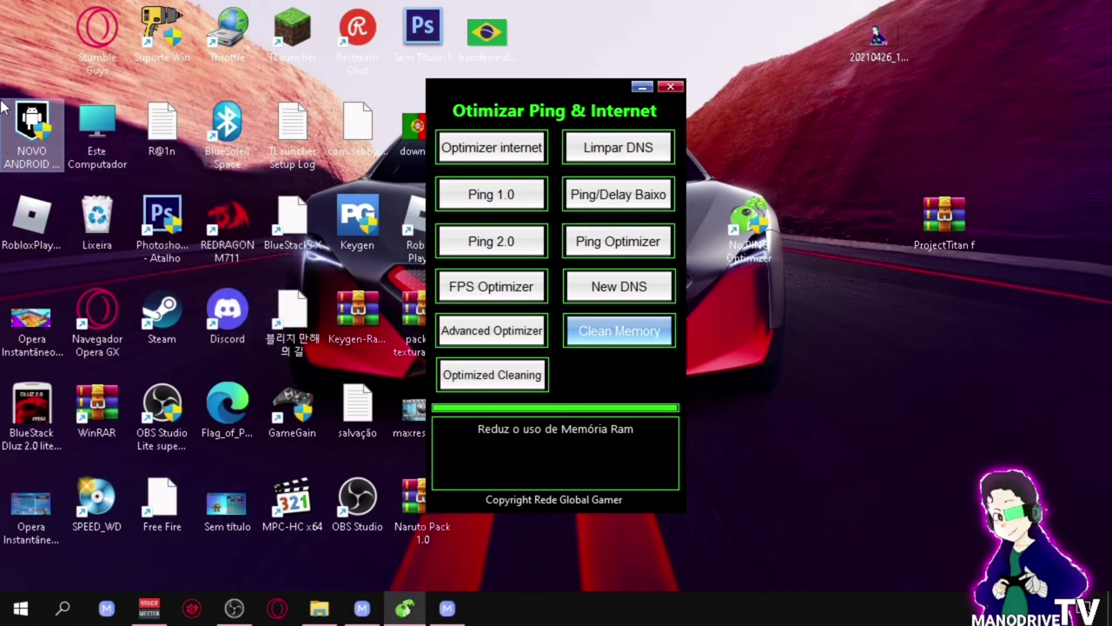
{"action": "mouse_move", "coordinate": [485, 386]}
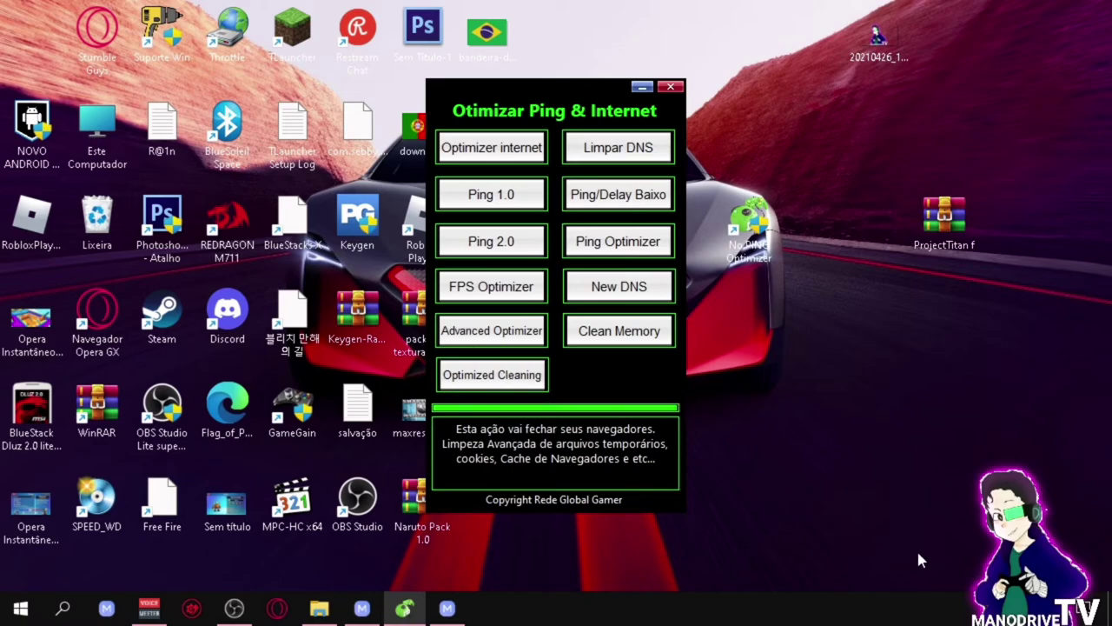
{"action": "left_click", "coordinate": [995, 608]}
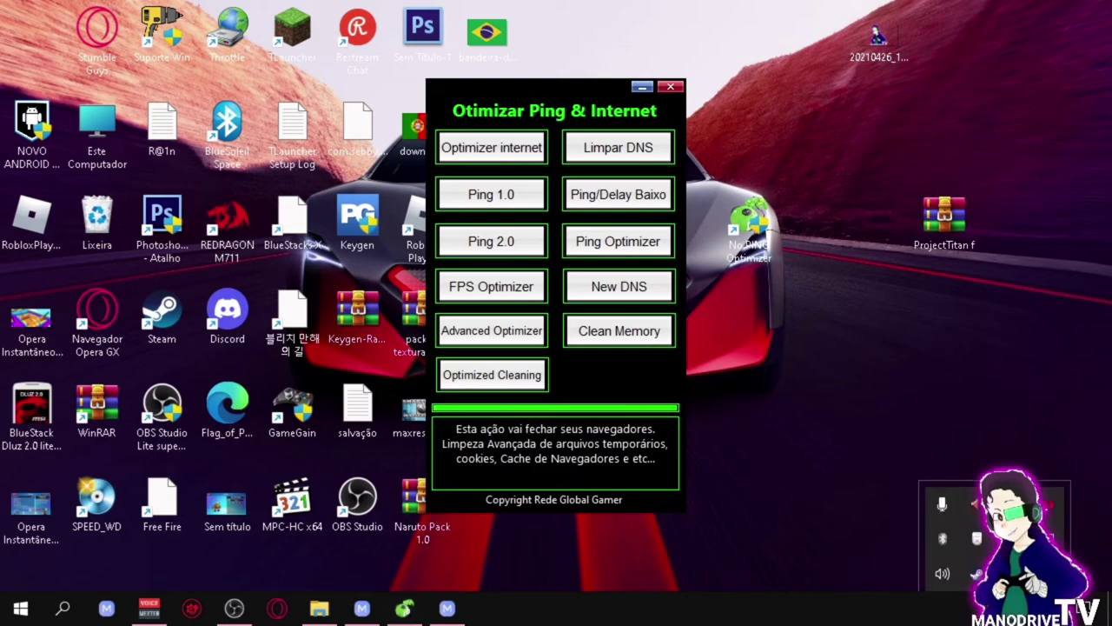
{"action": "key", "text": "Escape"}
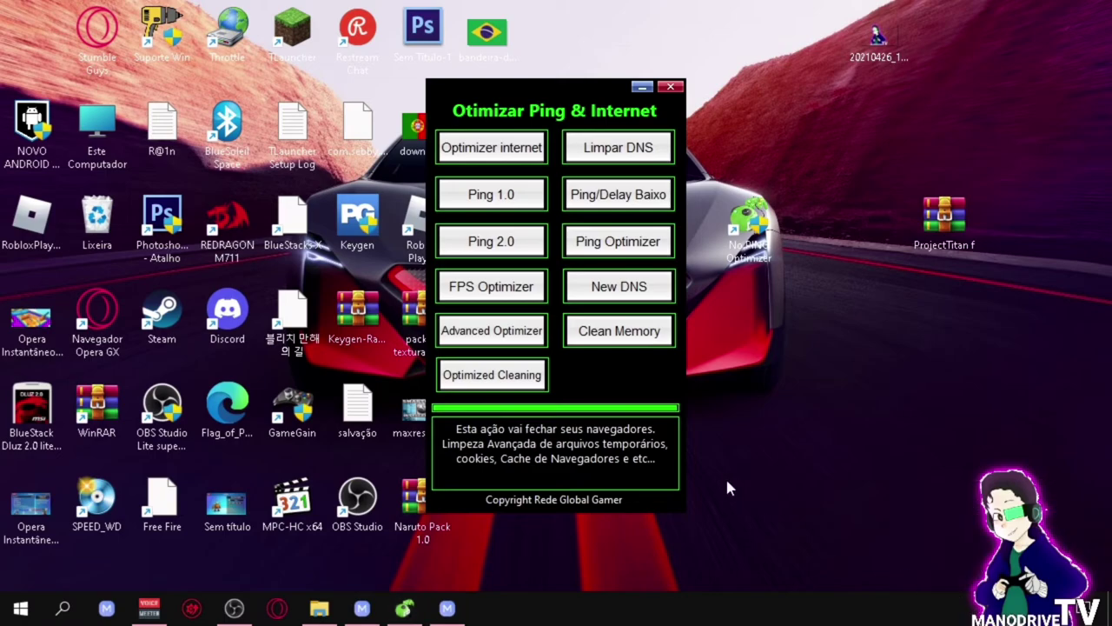